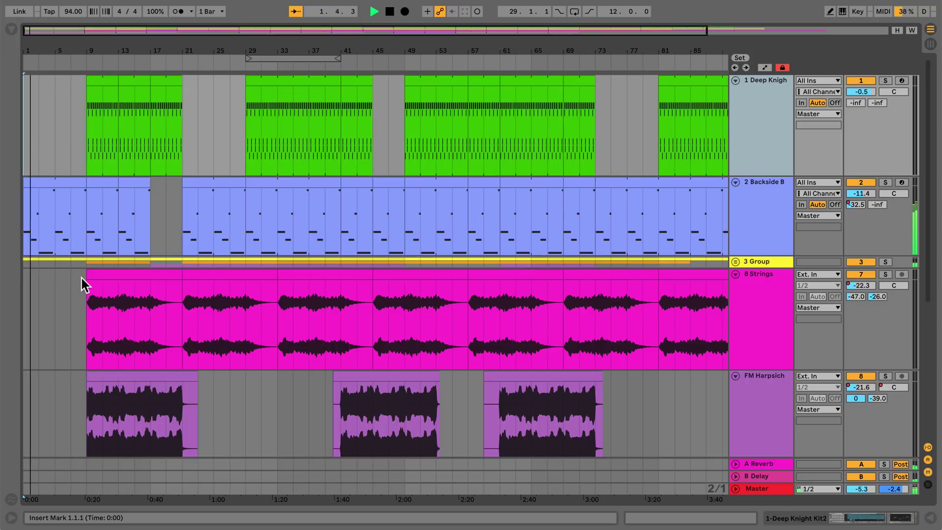
- Split the Strings clip at bar 13, keeping the bars 9–13 piece at bar 9
left_click_drag(101, 49, 154, 98)
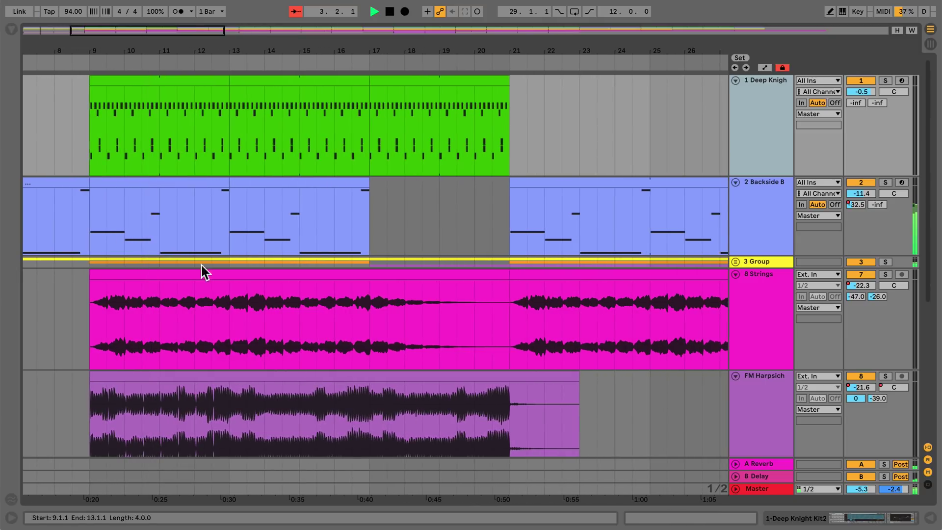
left_click(230, 336)
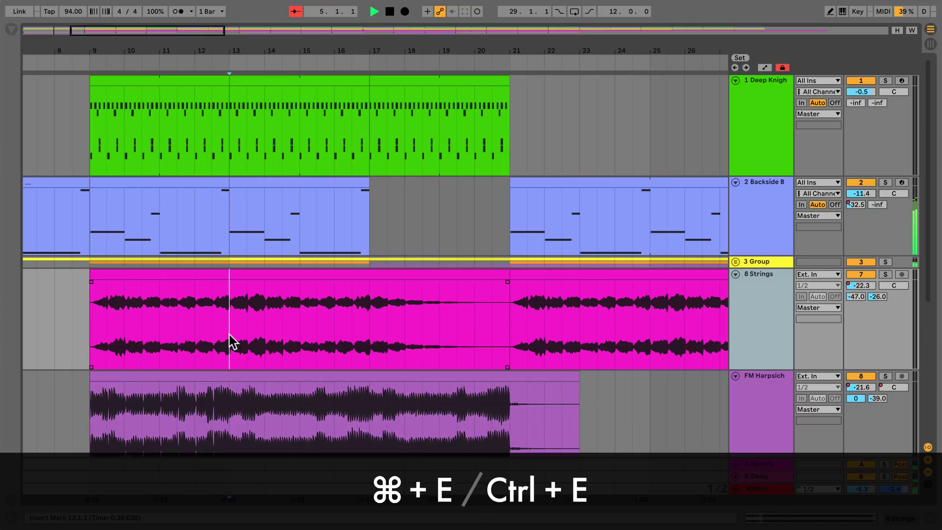
left_click_drag(185, 275, 159, 271)
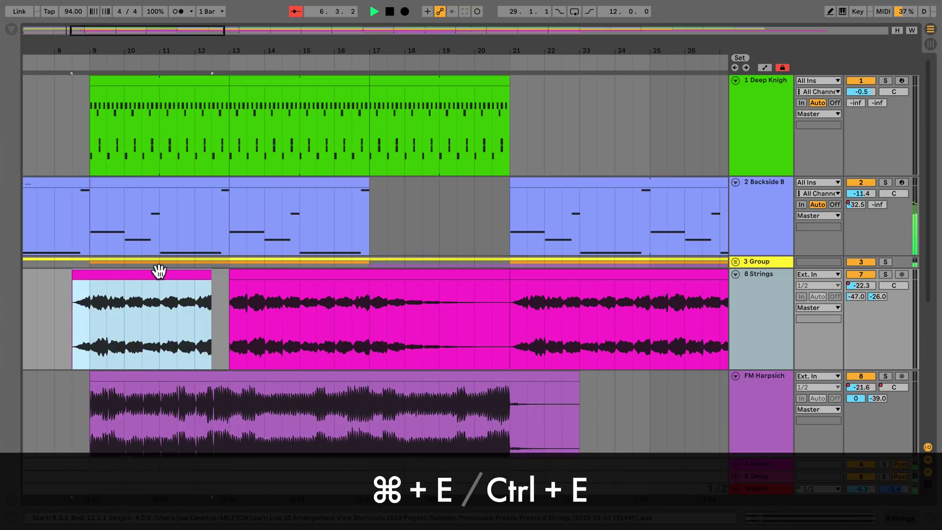
left_click_drag(158, 271, 174, 271)
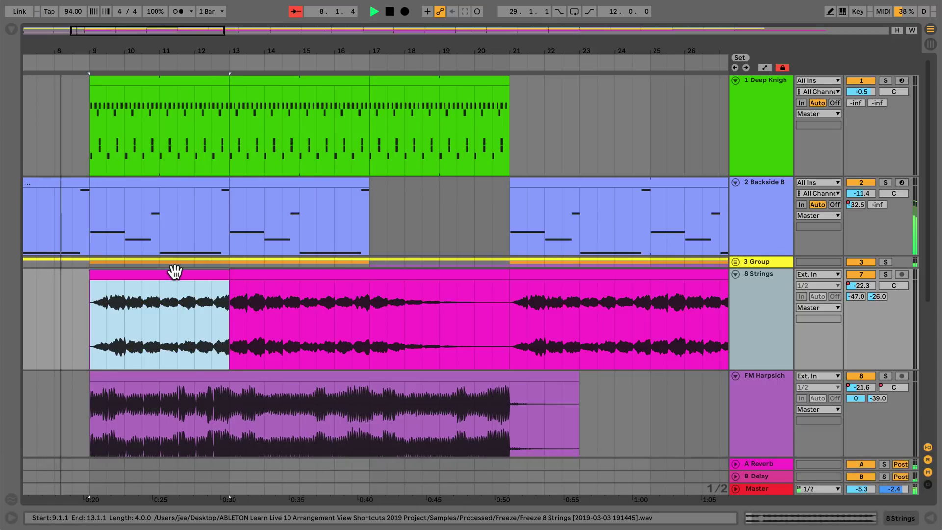
- Consolidate the Deep Knight clips across bars 9–21 into one clip
key("super+j")
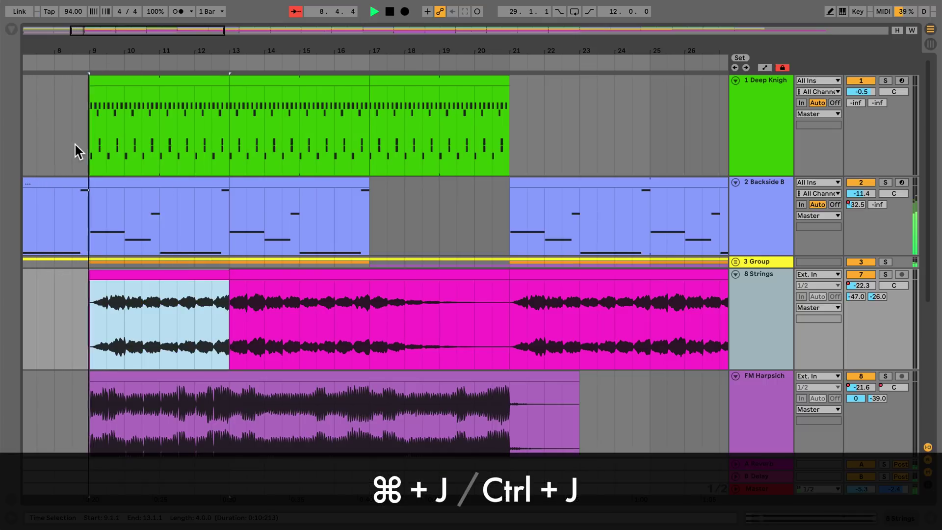
left_click_drag(91, 140, 505, 122)
key("super+j")
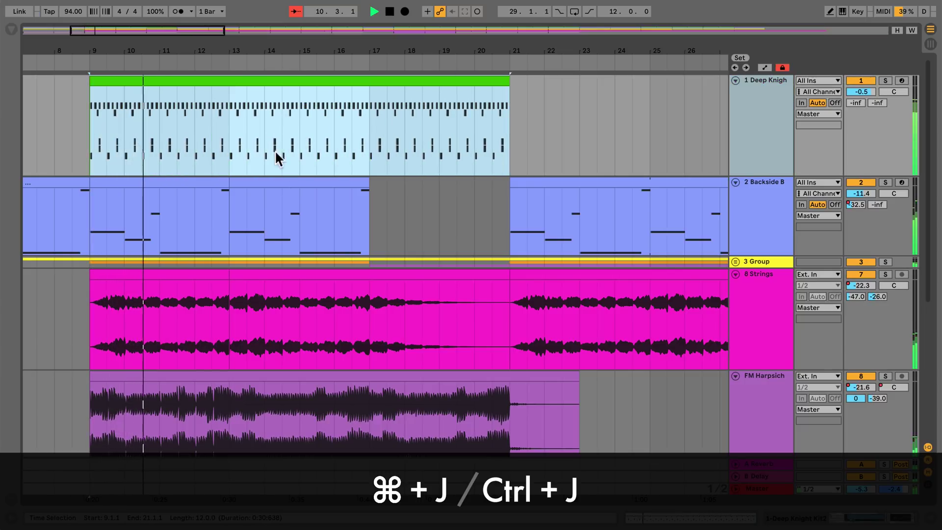
- Loop bars 13–17 of the Deep Knight clip
left_click(230, 138)
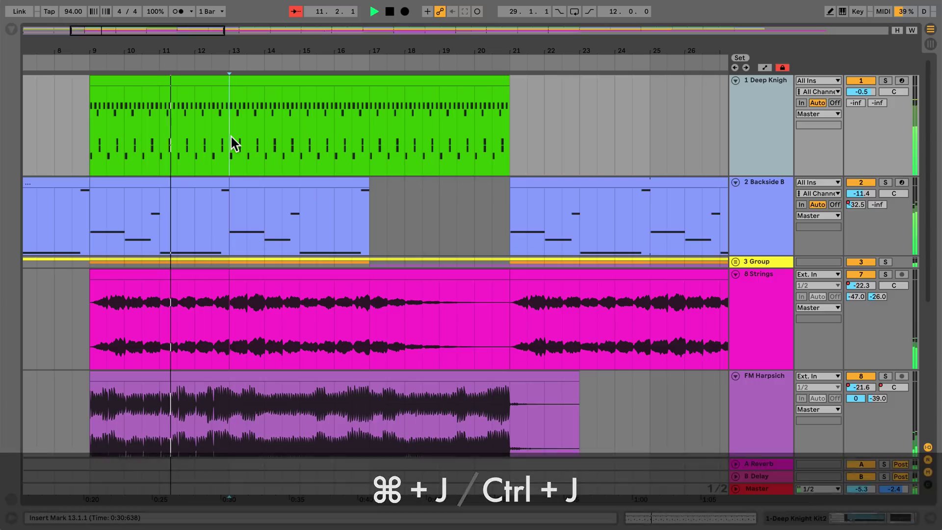
left_click_drag(231, 135, 360, 129)
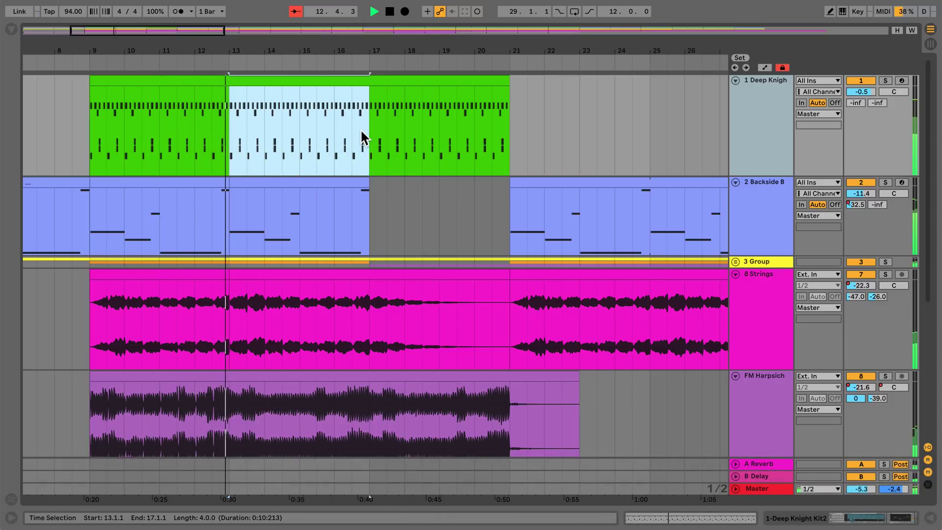
key("ctrl+l")
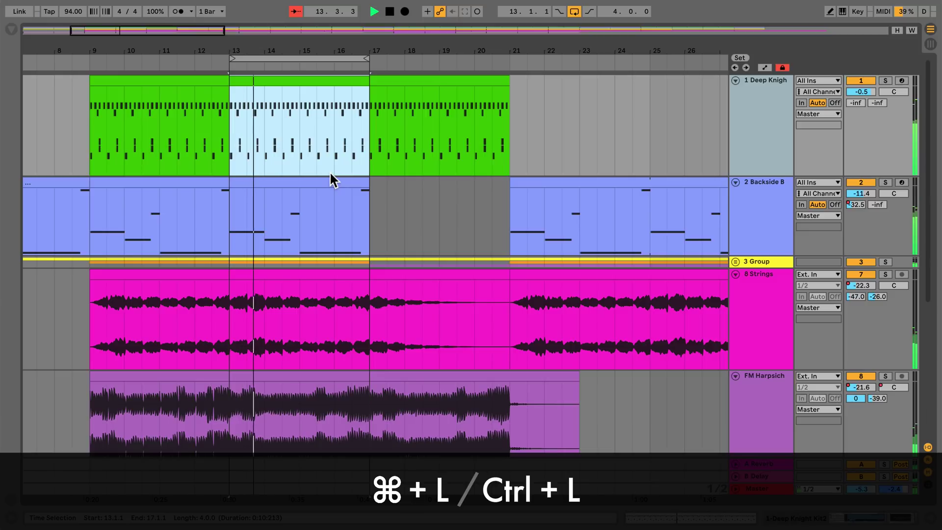
left_click(369, 133)
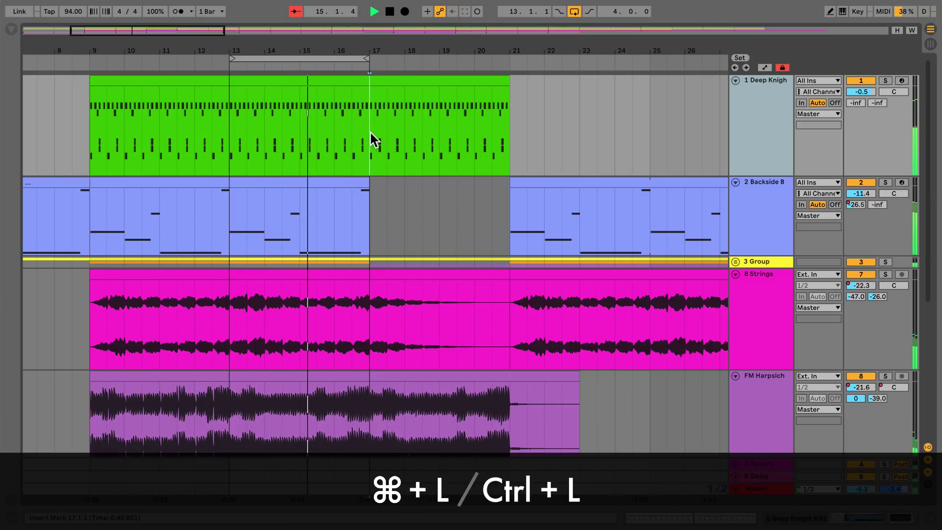
- Insert one empty bar at bar 17, undo it, and turn looping off
key("ctrl+i")
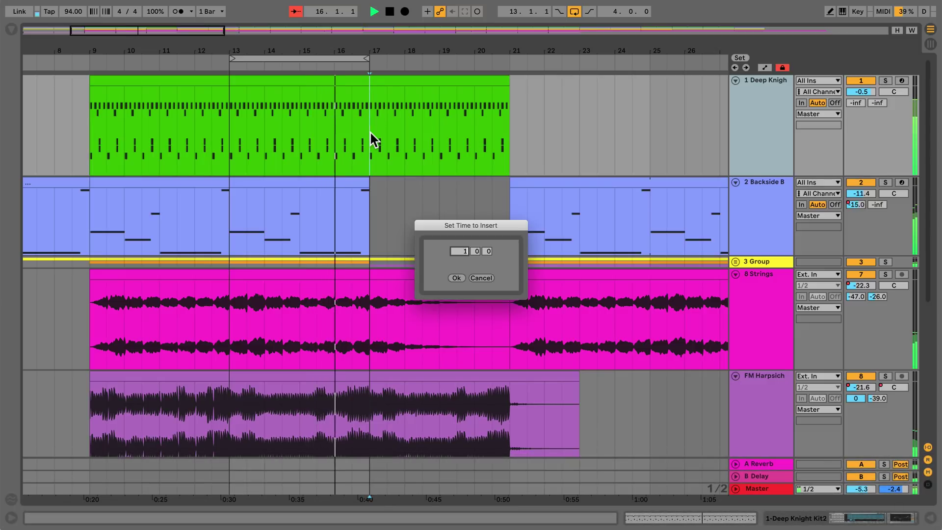
left_click(456, 277)
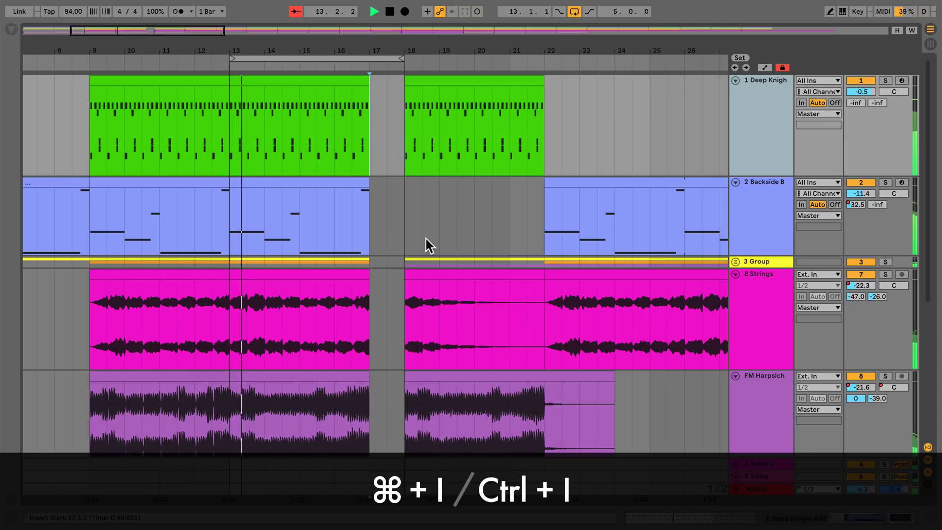
key("ctrl+z")
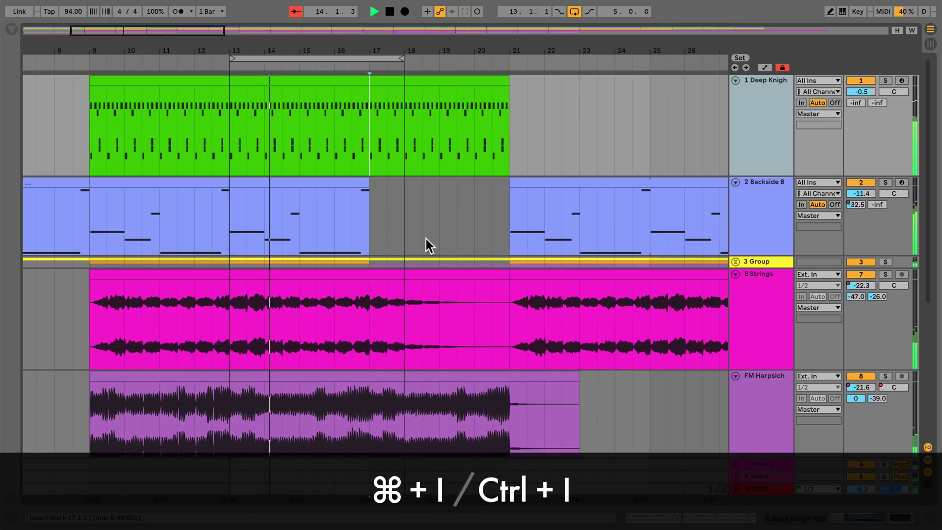
key("ctrl+l")
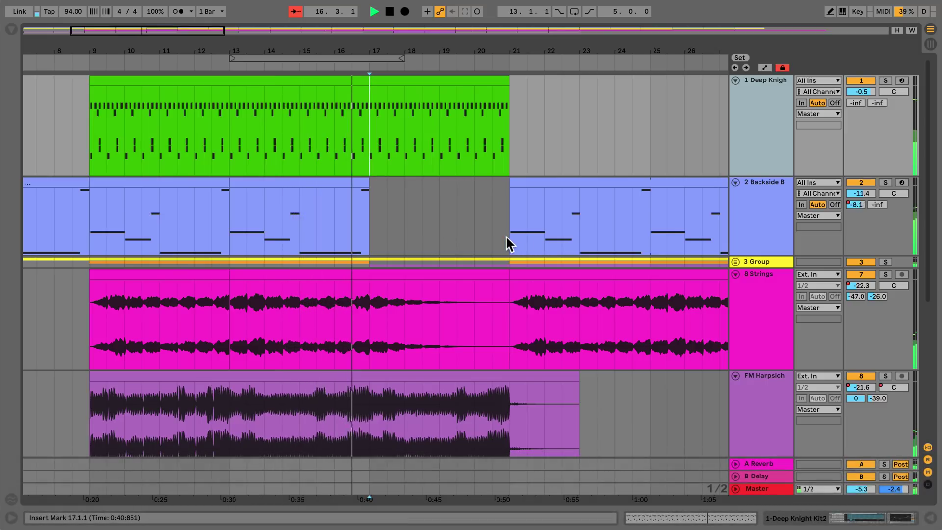
- Fold the Deep Knight track with U and unfold it again
left_click(743, 149)
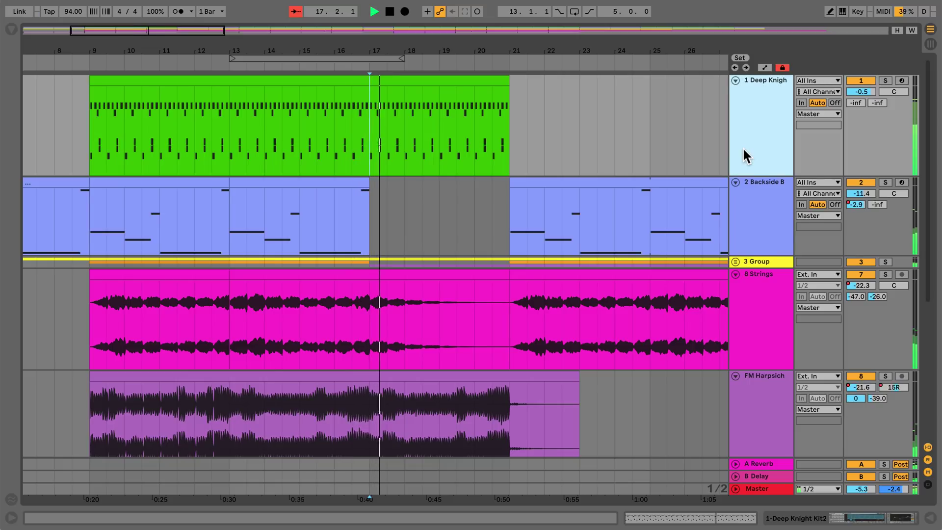
key("u")
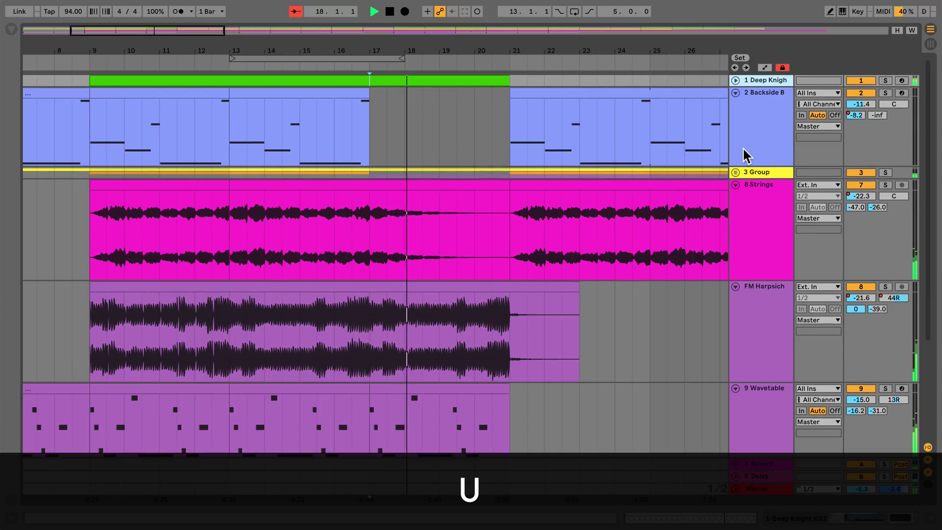
key("u")
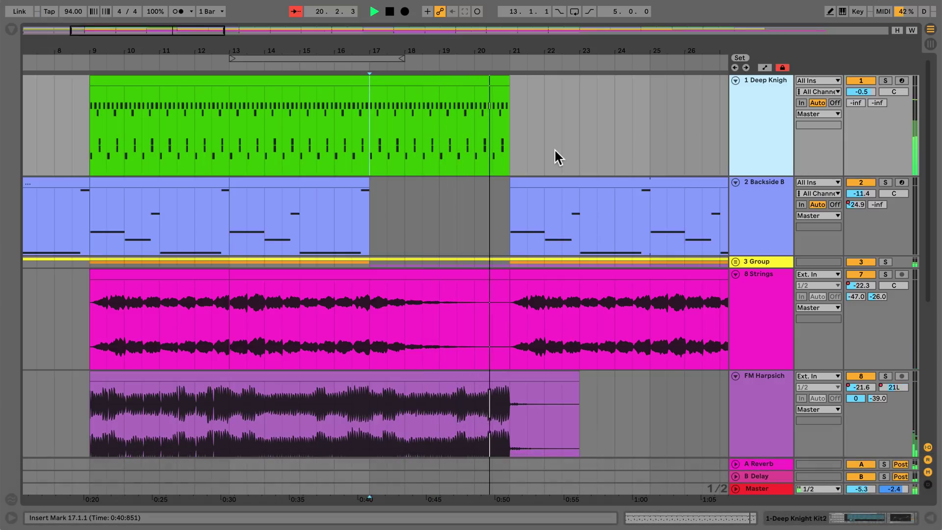
key("u")
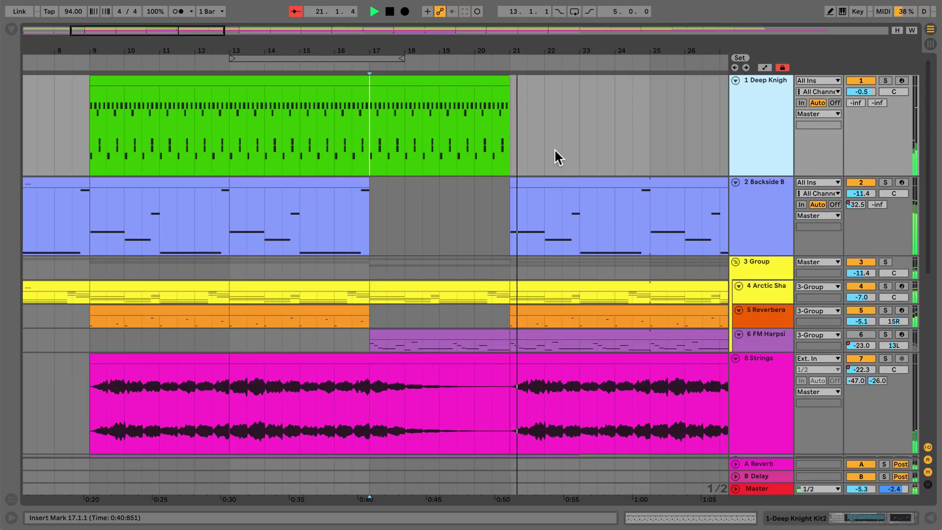
key("alt+u")
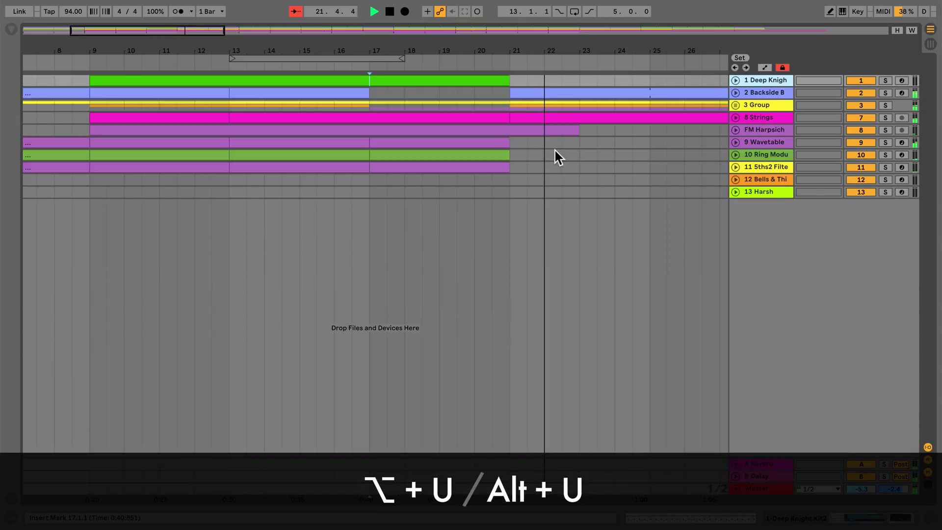
key("alt+u")
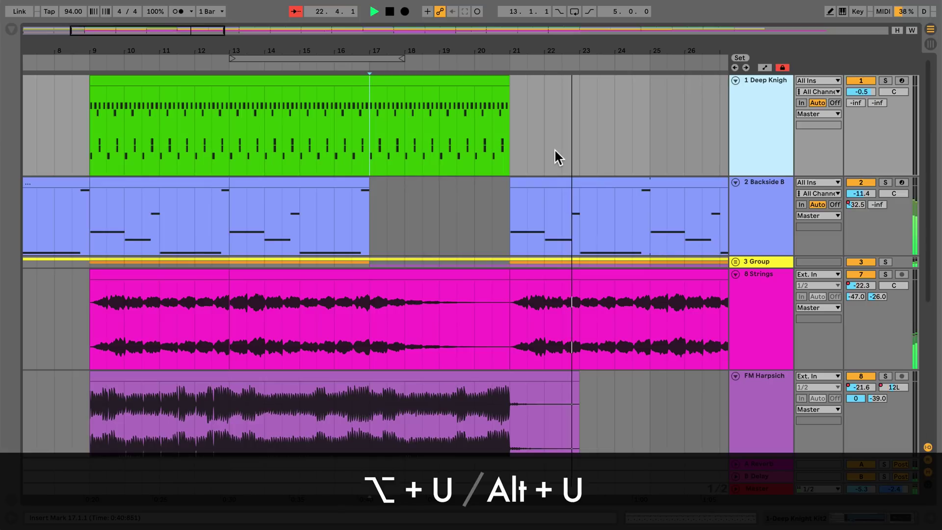
key("alt+u")
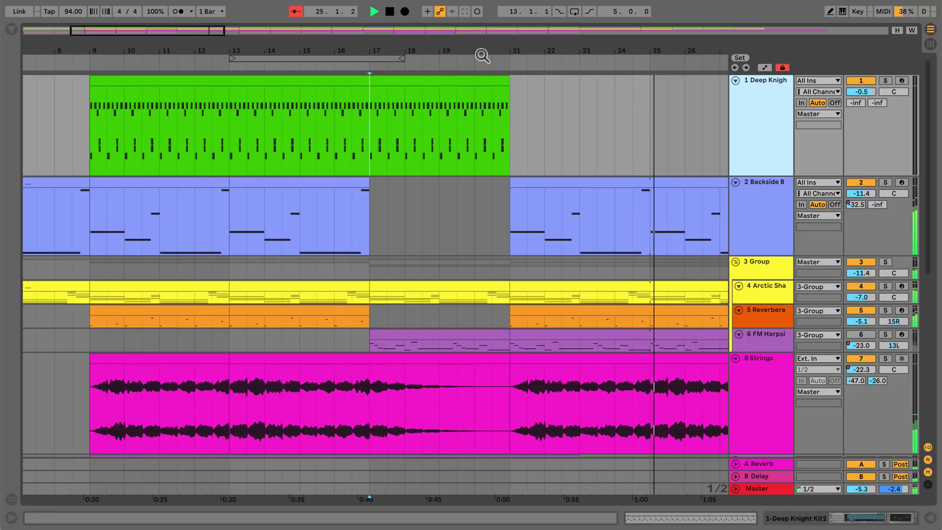
- Fit all thirteen track heights into the window with Optimize Arrangement Height (H)
scroll(479, 188, "down", 10)
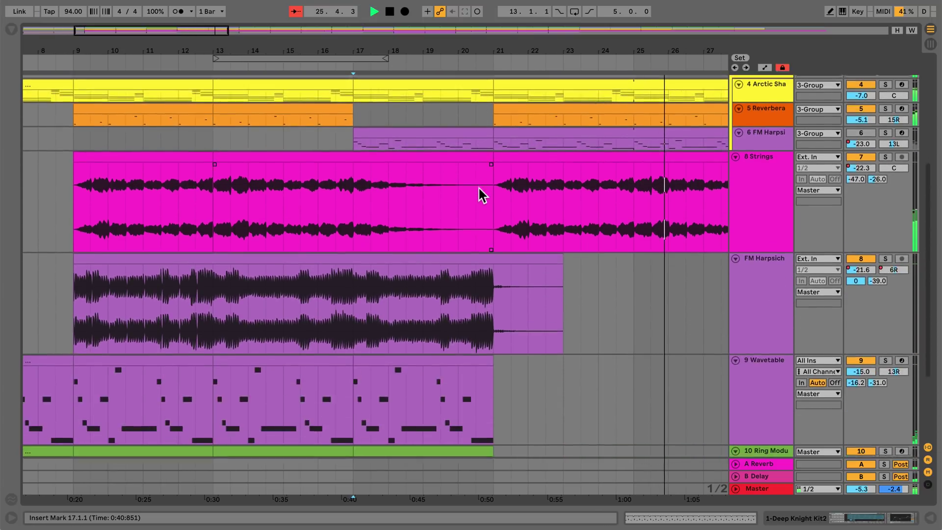
scroll(478, 188, "up", 10)
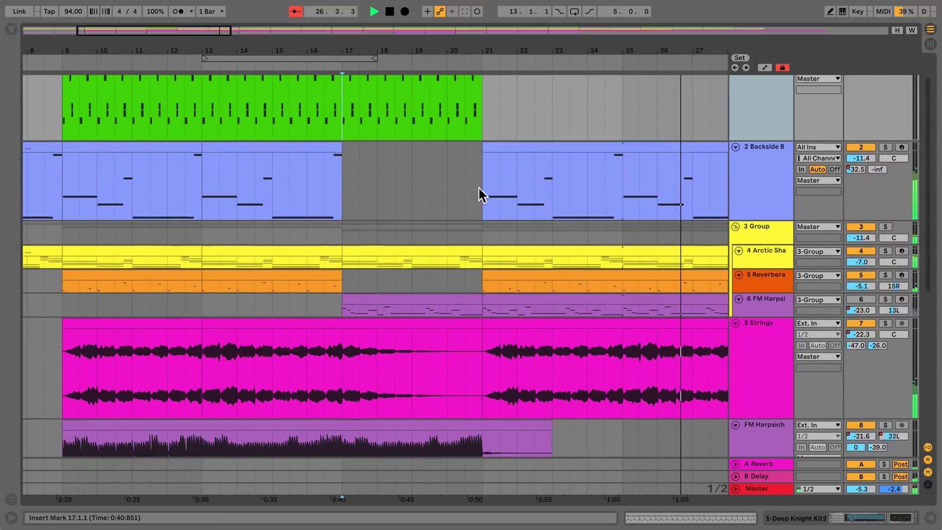
scroll(479, 195, "right", 10)
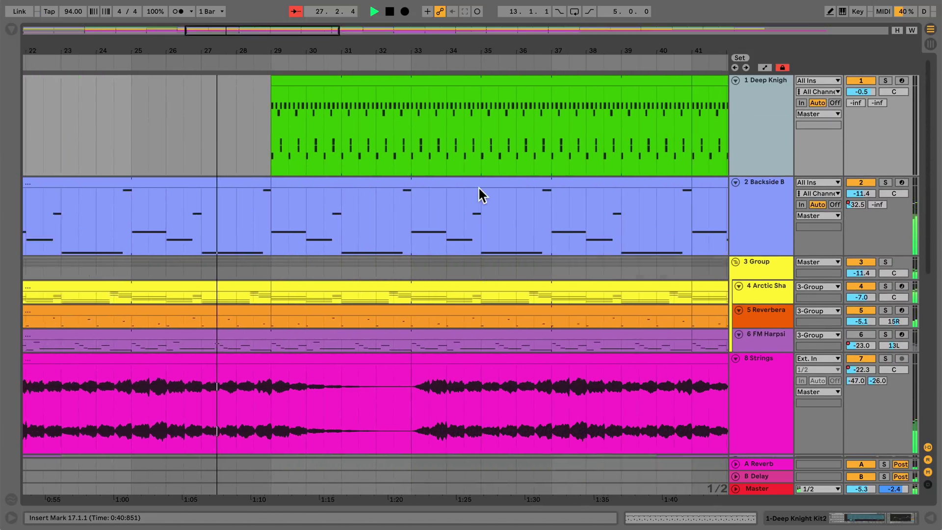
scroll(479, 195, "down", 1)
key("h")
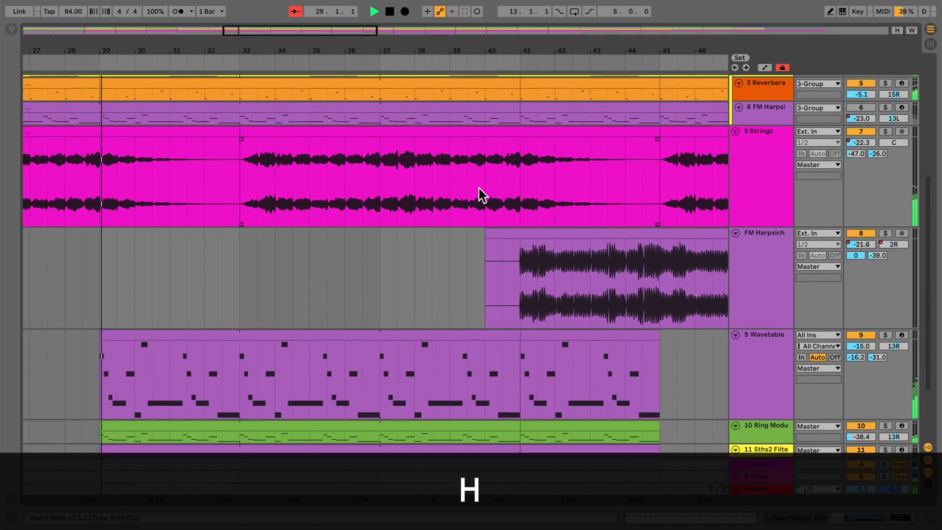
key("h")
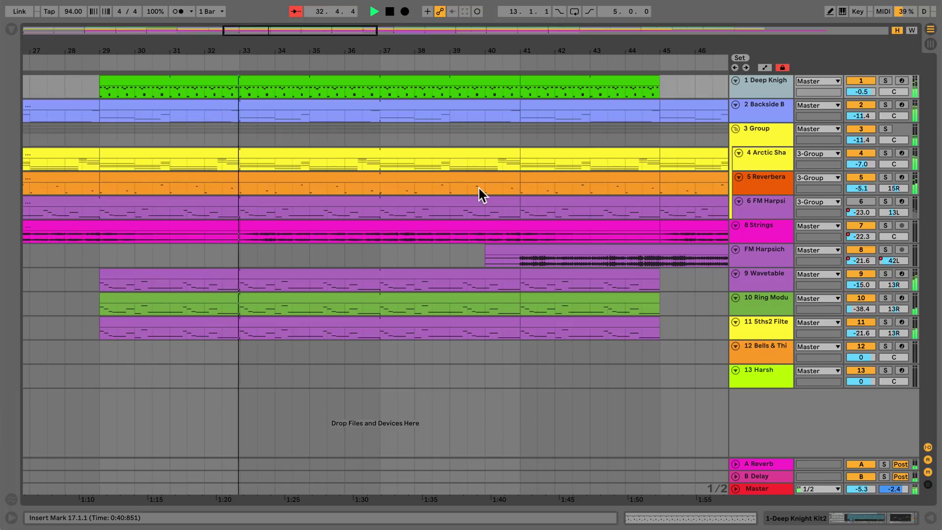
- Zoom the arrangement to bars 38–45 and turn on Follow with Ctrl+Shift+F
key("w")
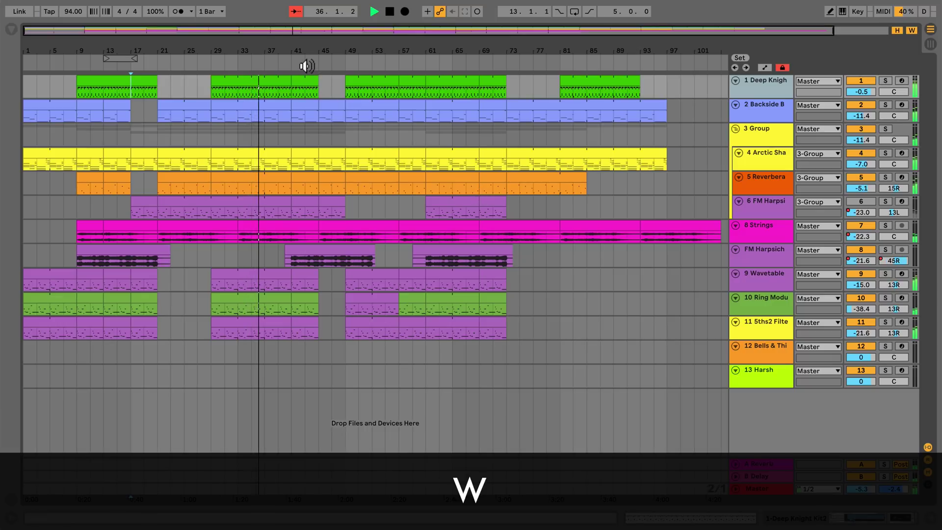
left_click_drag(291, 52, 291, 135)
key("ctrl+shift+f")
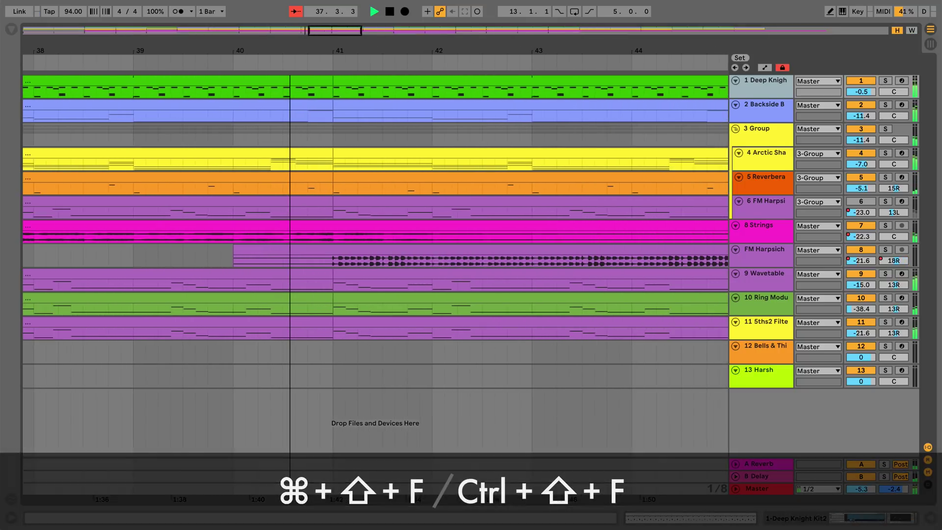
left_click_drag(293, 62, 292, 54)
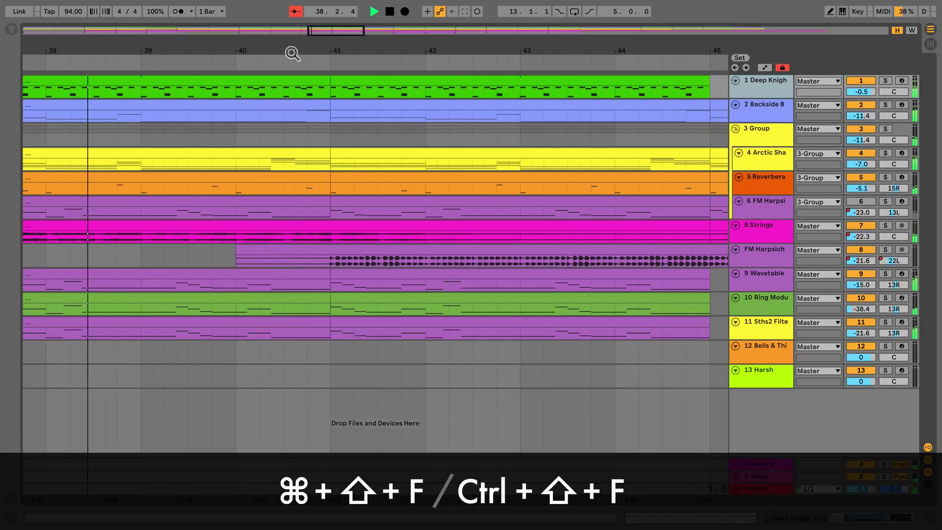
key("ctrl+shift+f")
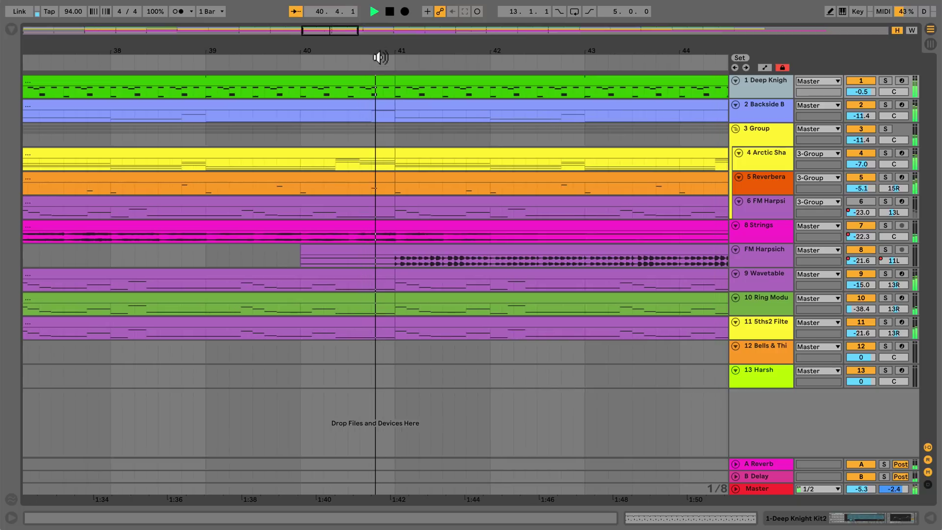
- Select bars 43–45 of the FM Harpsichord clip and deactivate them with 0
left_click(520, 266)
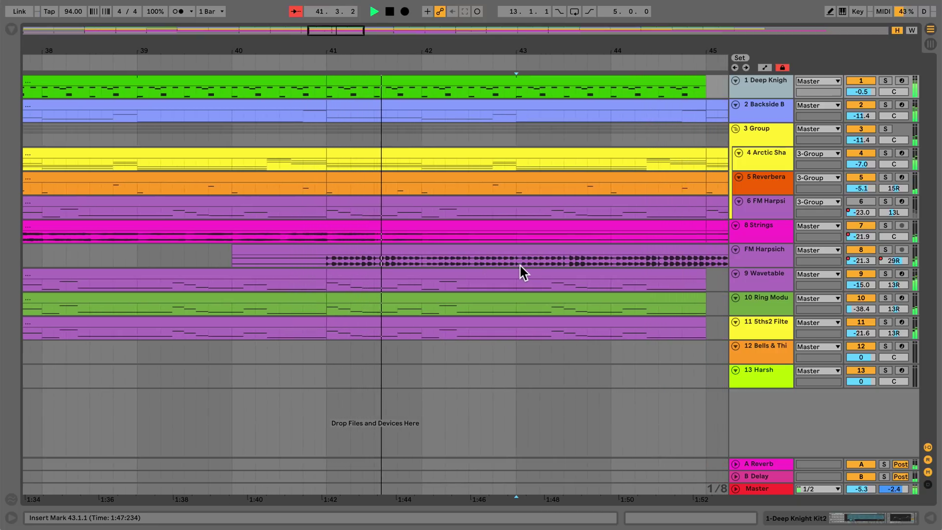
left_click_drag(514, 262, 704, 260)
key("0")
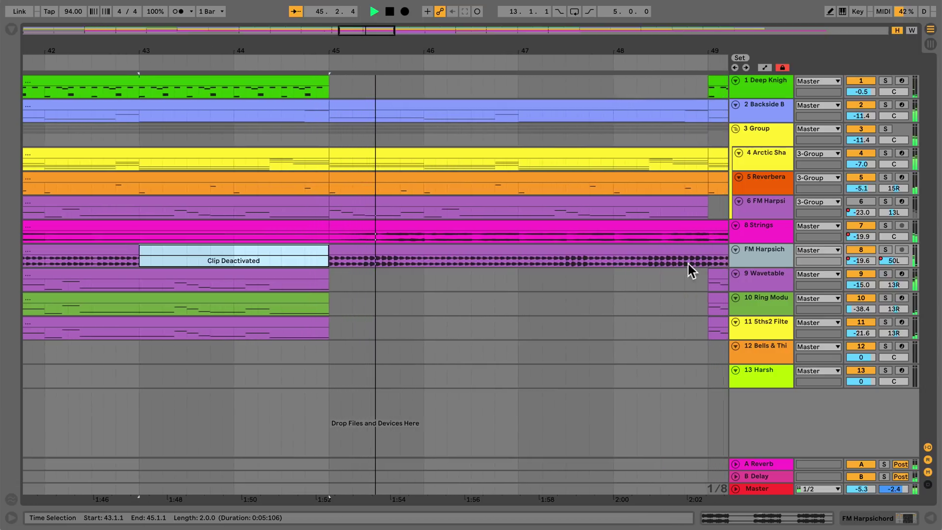
- Nudge the FM Harpsichord clip one beat earlier and back to bar 45
key("Left")
key("Right")
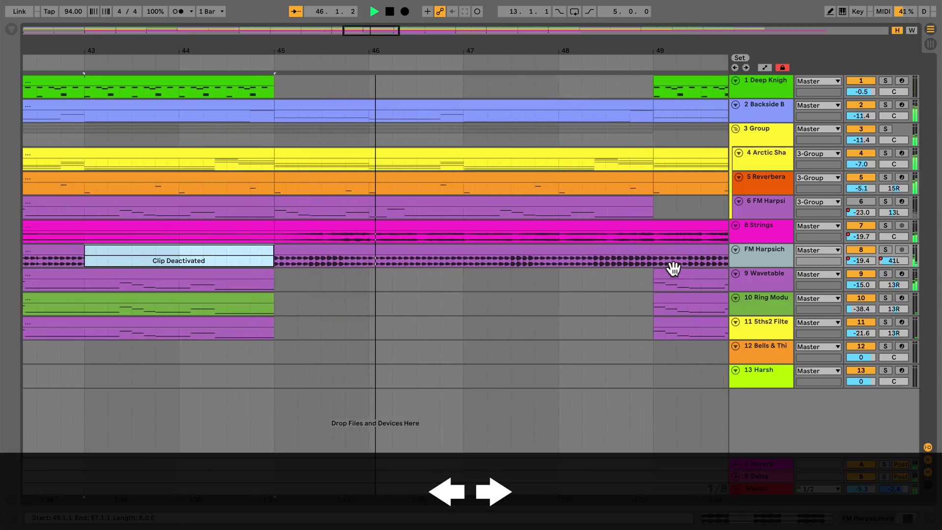
left_click(651, 245)
key("Left")
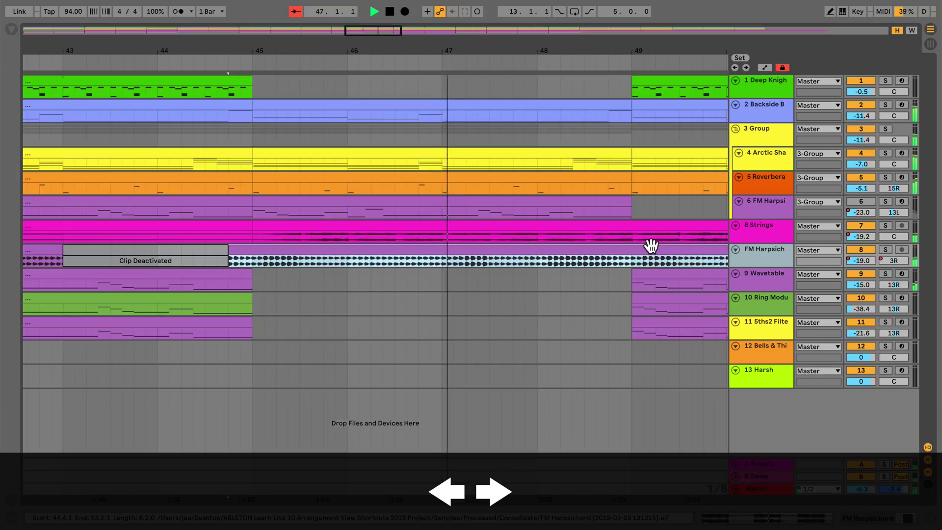
key("Right")
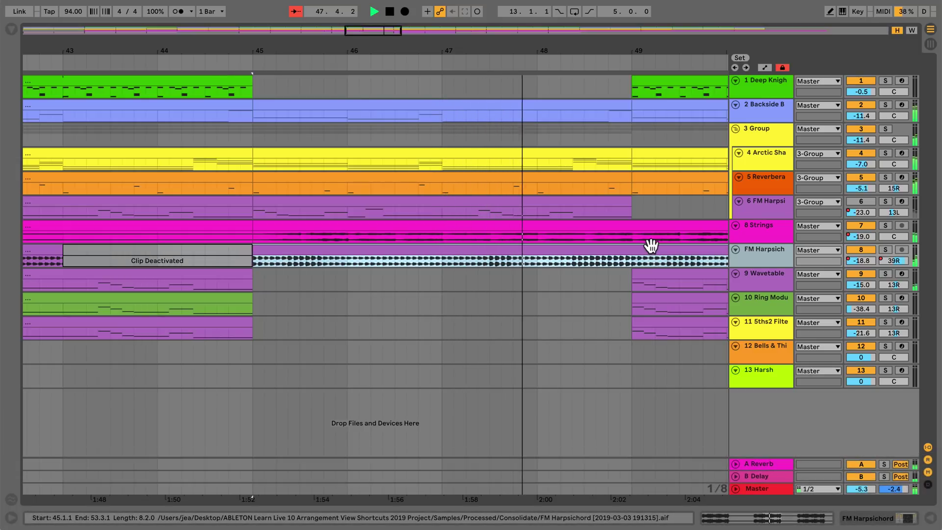
- Expand the FM Harpsichord track and delete its audio from 51.1.1 to 51.4.3
key("r")
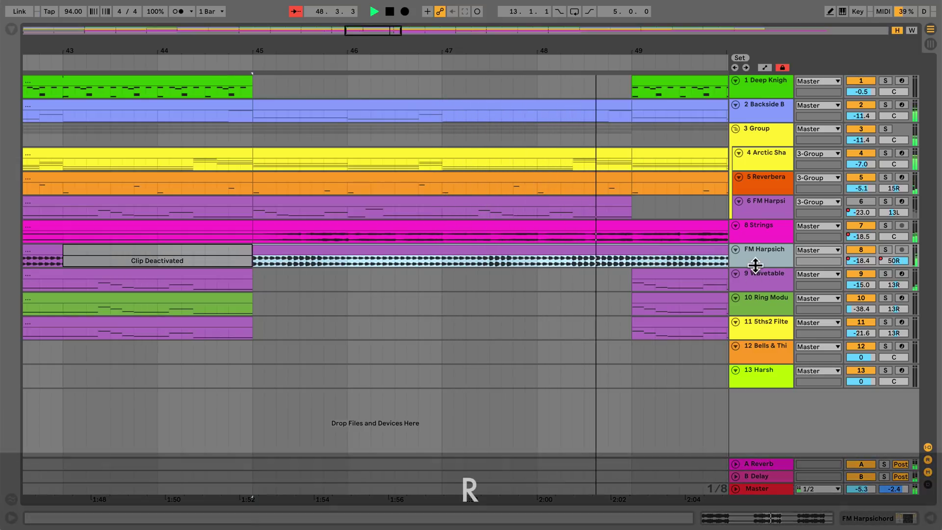
scroll(696, 313, "right", 5)
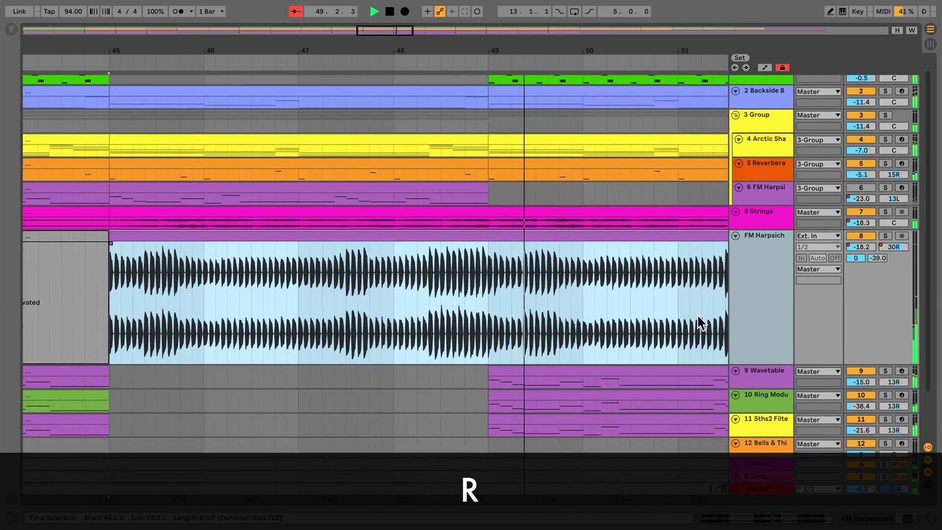
left_click(542, 292)
left_click_drag(541, 293, 625, 297)
key("Delete")
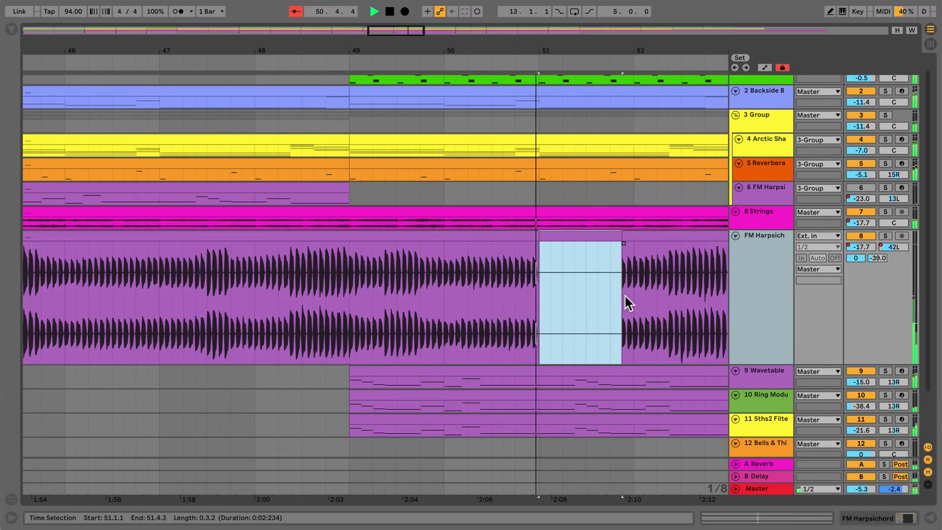
- Restore the deleted audio and zoom in on the 51.2.3–51.2.4 selection
key("ctrl+z")
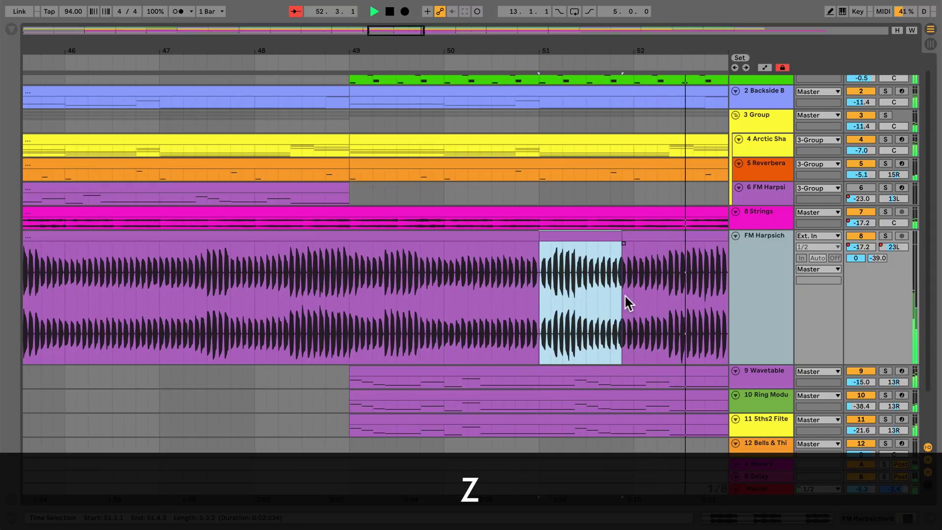
key("z")
left_click(624, 295)
left_click_drag(338, 289, 386, 297)
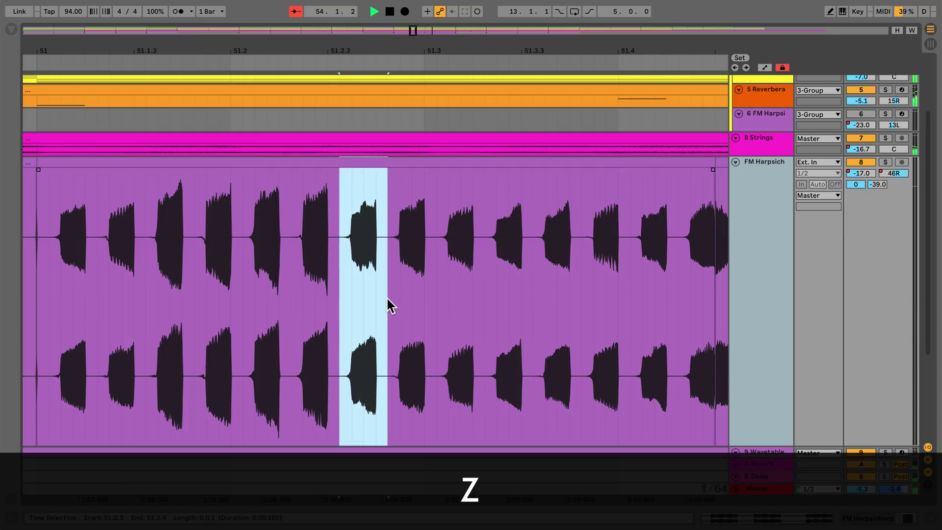
key("z")
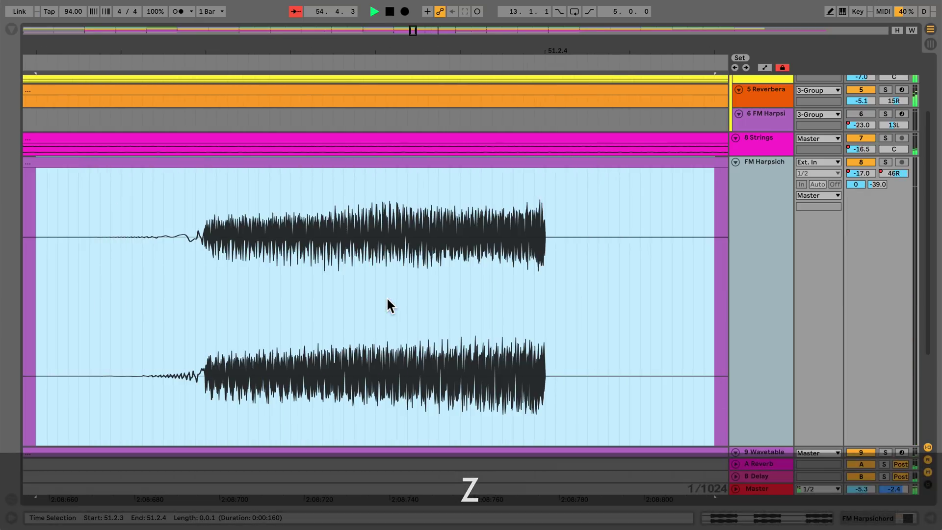
- Zoom back out with X in stages to show bars 43–52
key("x")
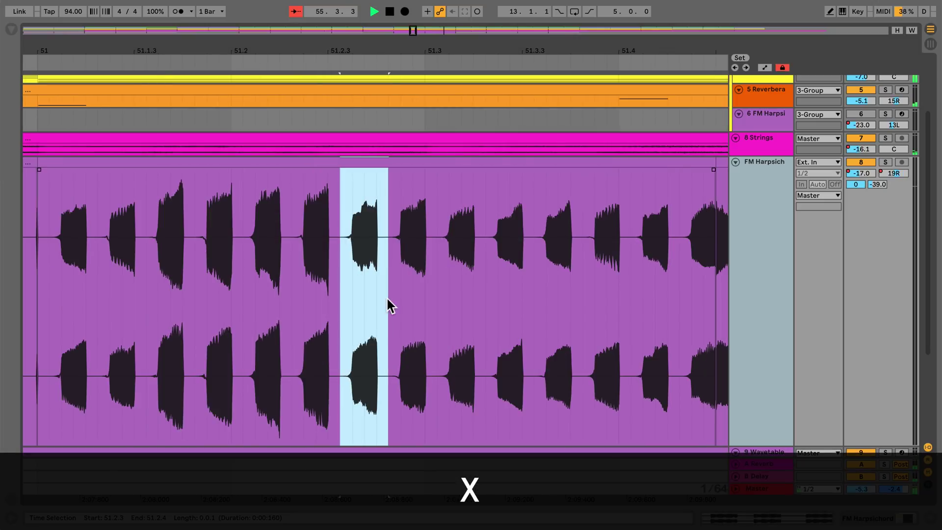
key("x")
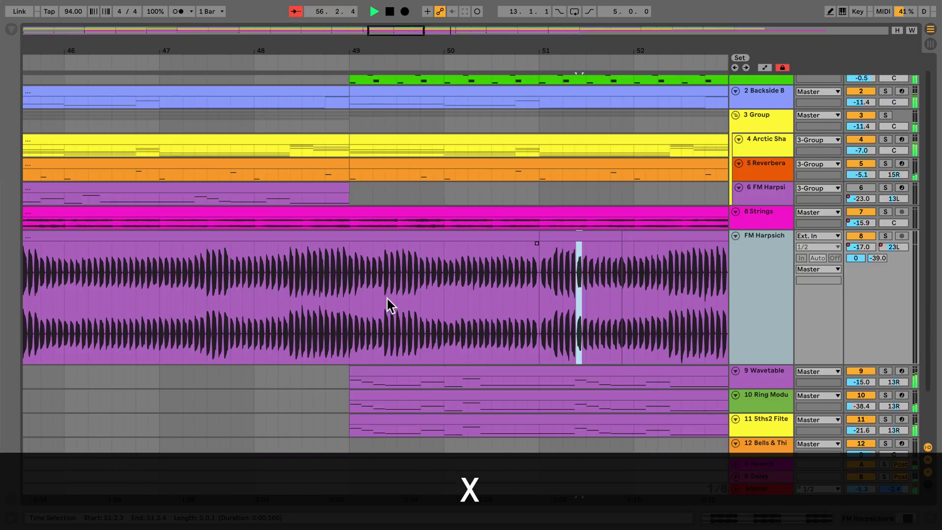
key("x")
key("x")
key("x")
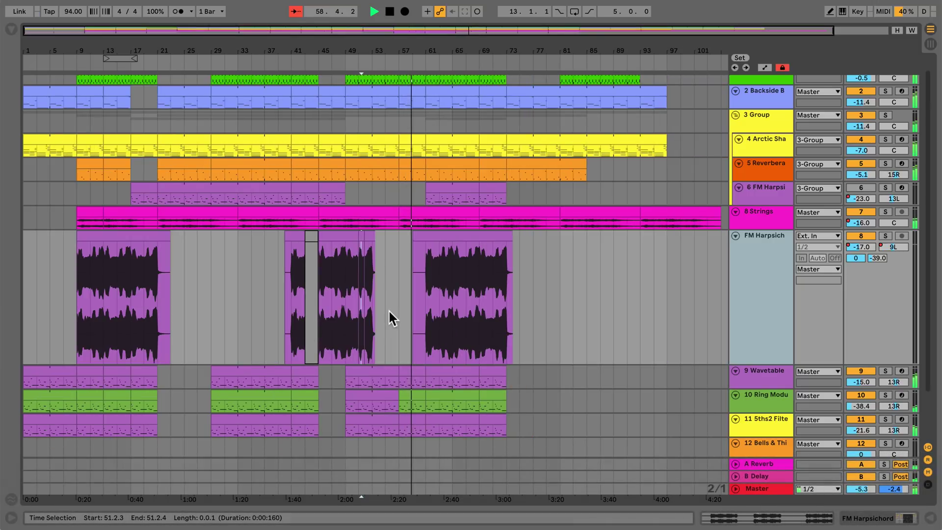
- Select the FM Harpsichord clip at bars 61–72 and resize its track height with Alt-scroll
left_click(386, 310)
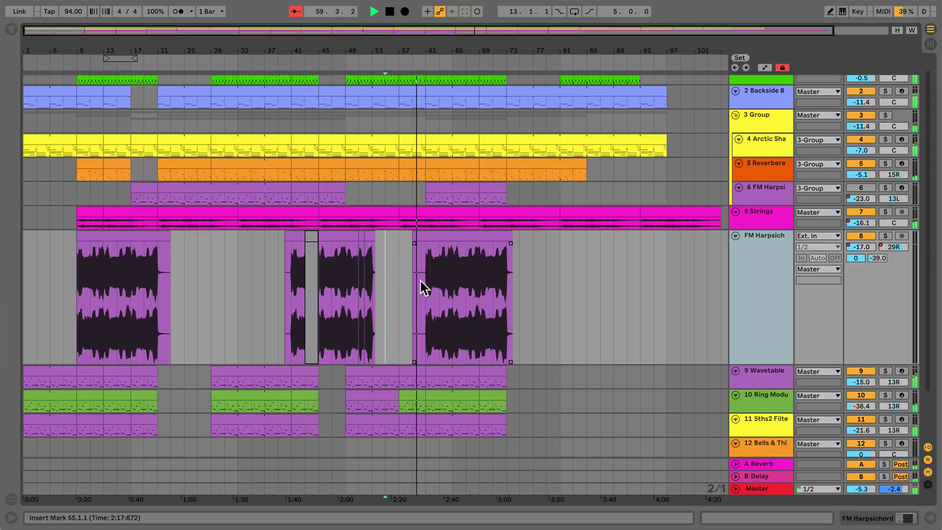
left_click(460, 286)
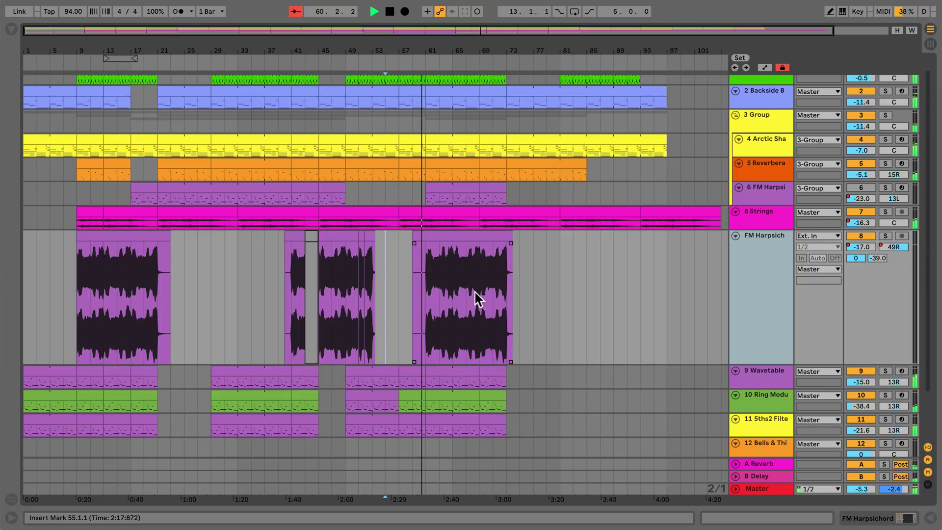
scroll(475, 292, "up", 15)
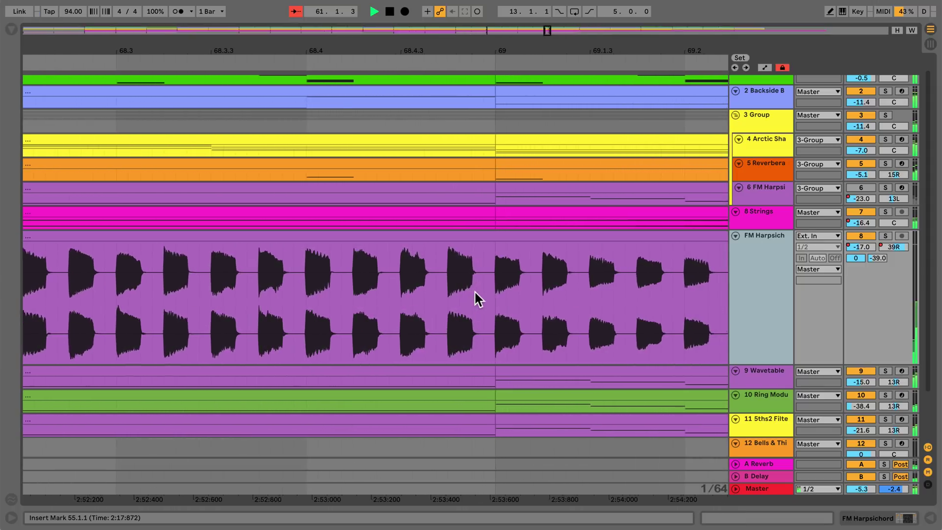
scroll(475, 289, "down", 5)
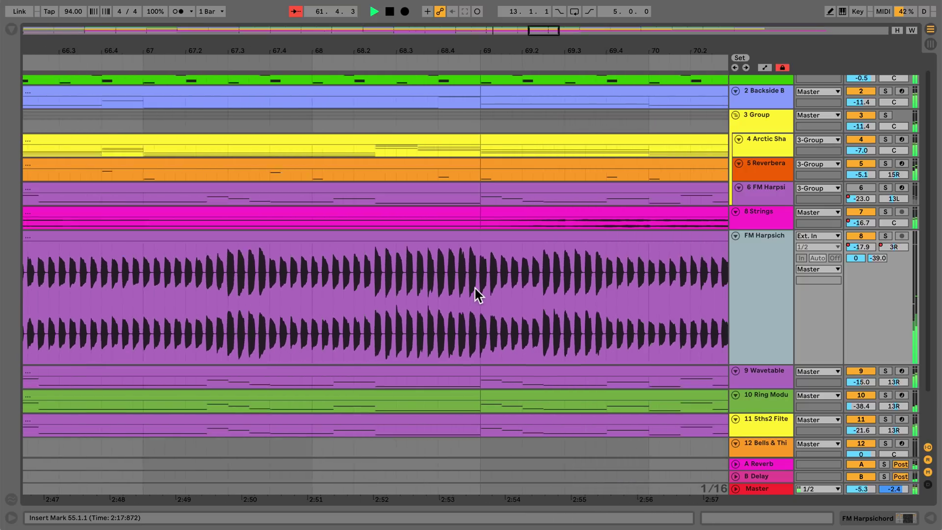
scroll(475, 288, "down", 4)
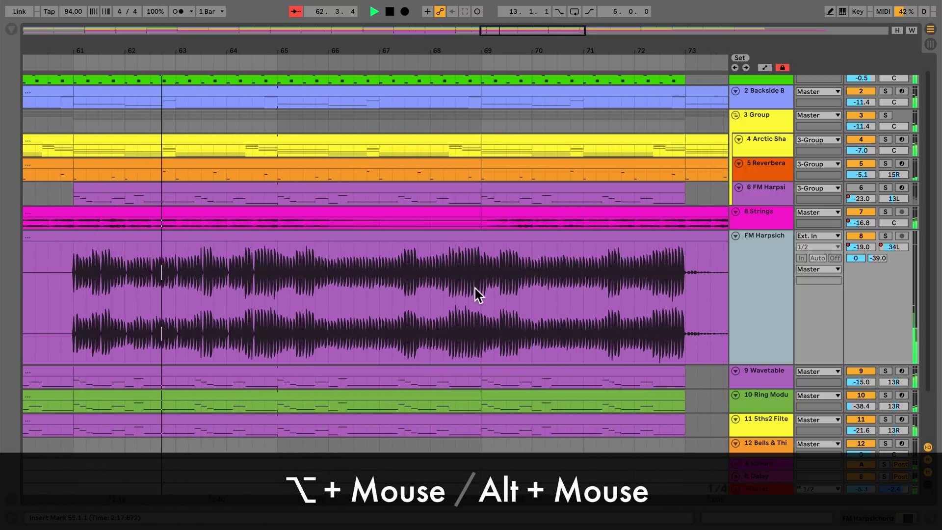
scroll(474, 288, "up", 1)
scroll(475, 288, "up", 3)
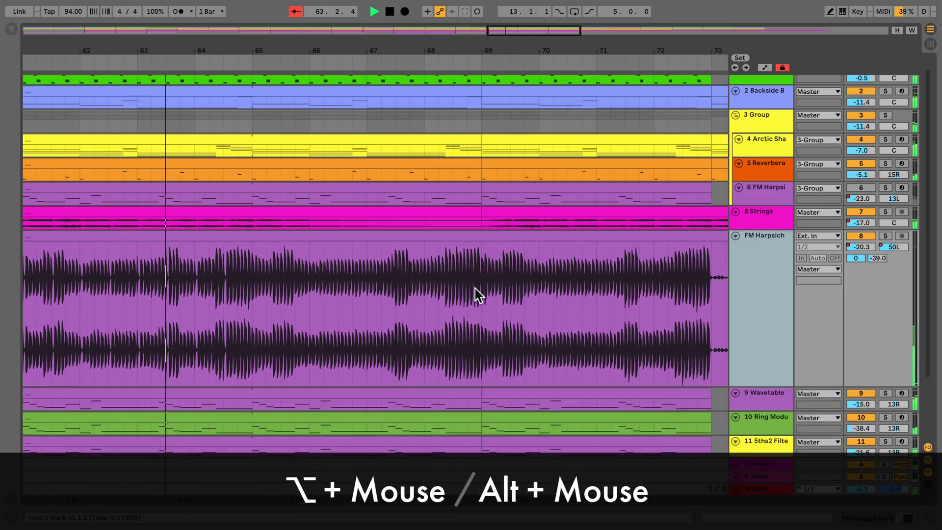
scroll(475, 289, "down", 3)
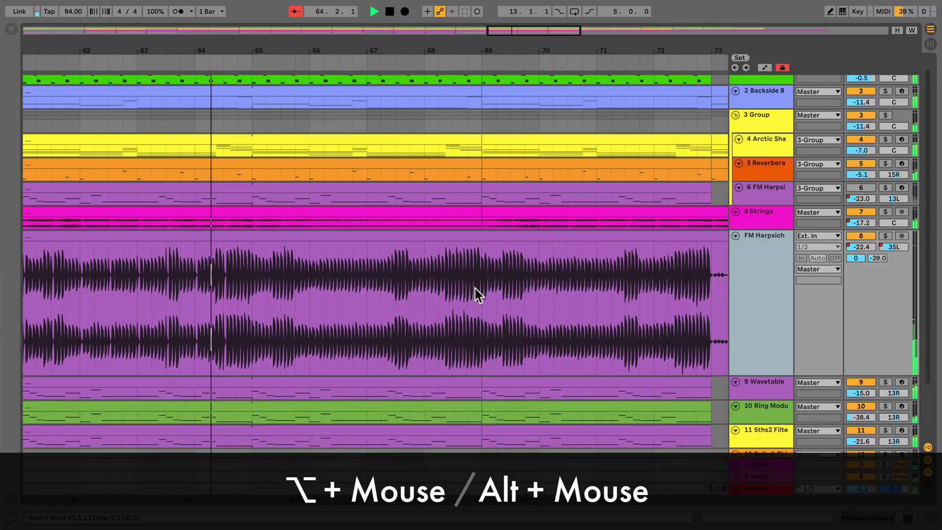
scroll(475, 288, "down", 1)
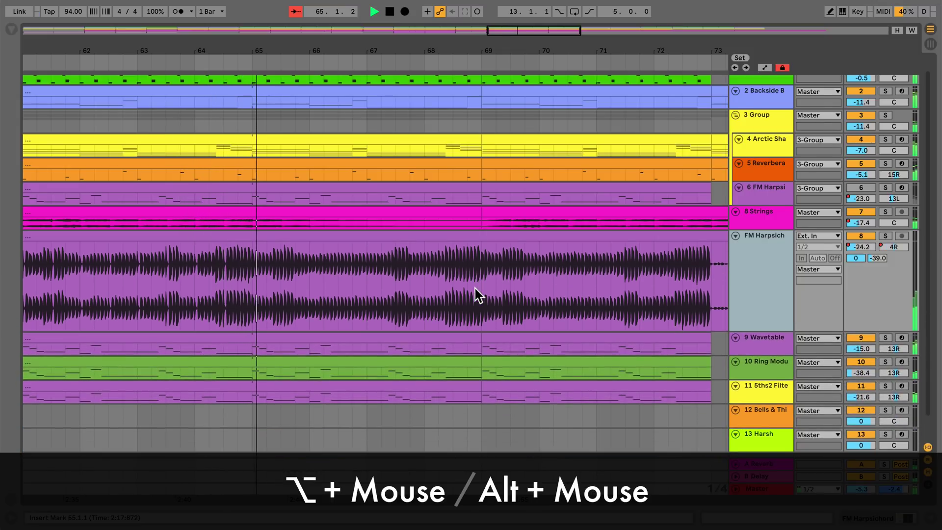
scroll(475, 288, "right", 4)
scroll(474, 286, "right", 1)
scroll(474, 286, "left", 3)
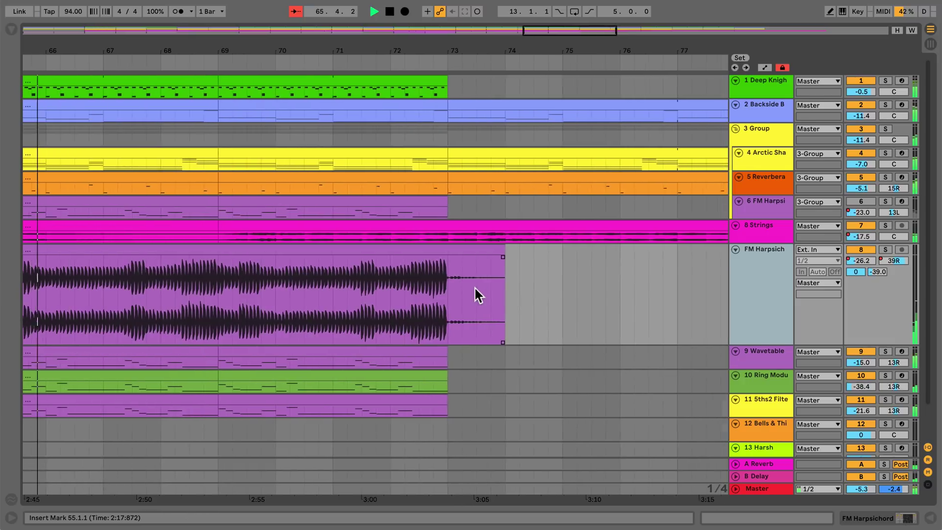
- Zoom the 8 Strings track to fill the view and show its Track Volume automation
left_click(763, 210)
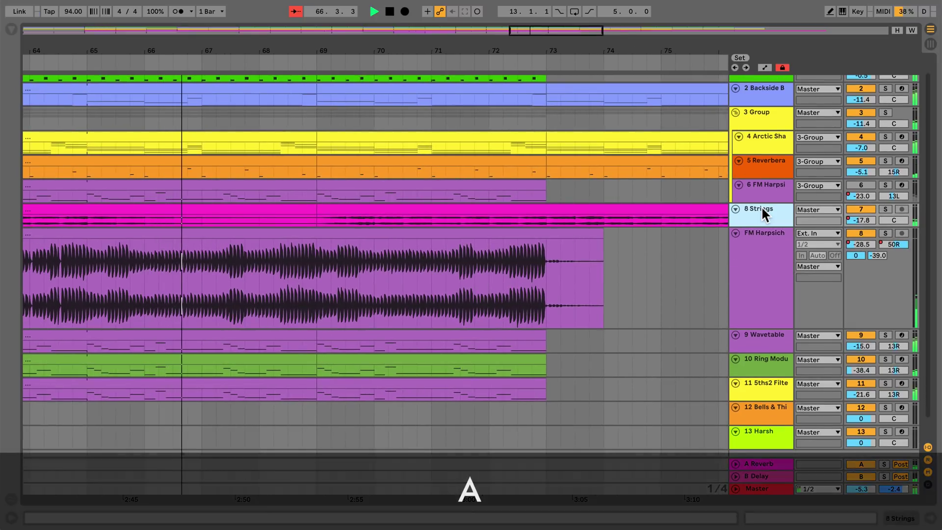
left_click(426, 235)
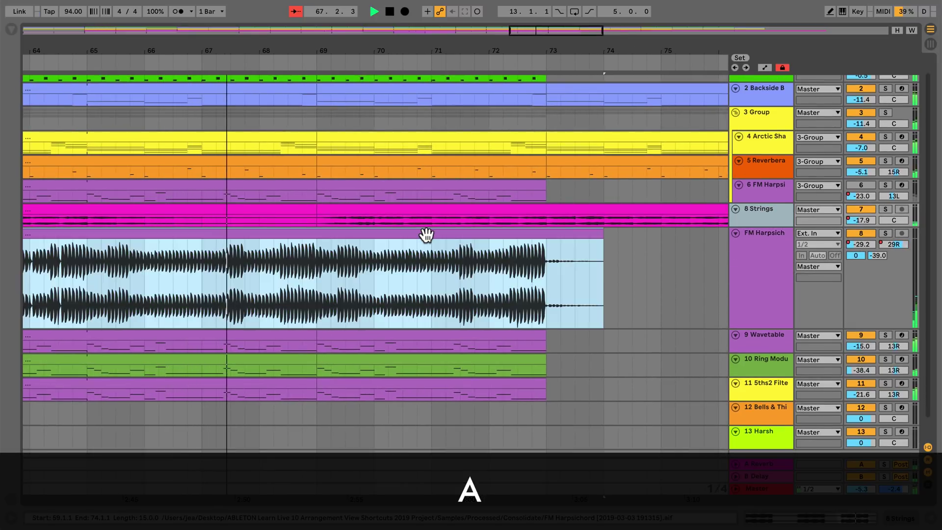
left_click(442, 222)
key("z")
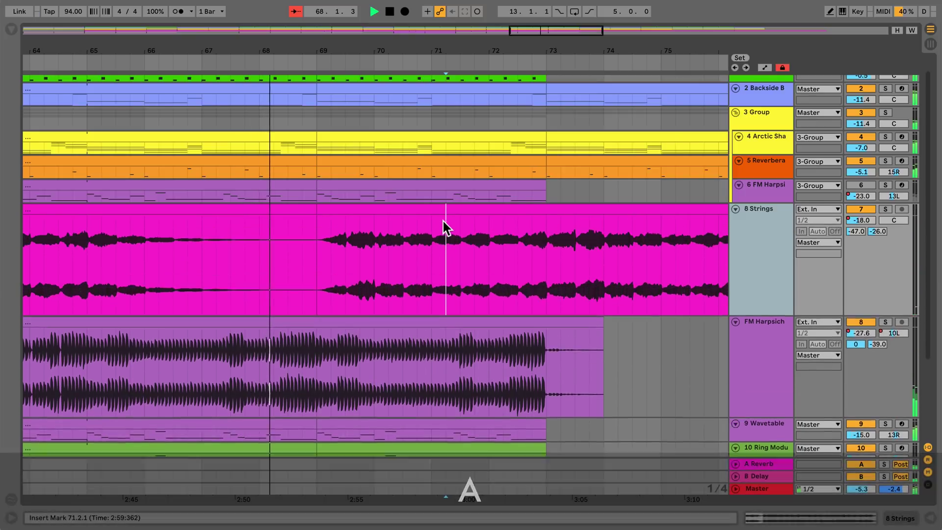
key("a")
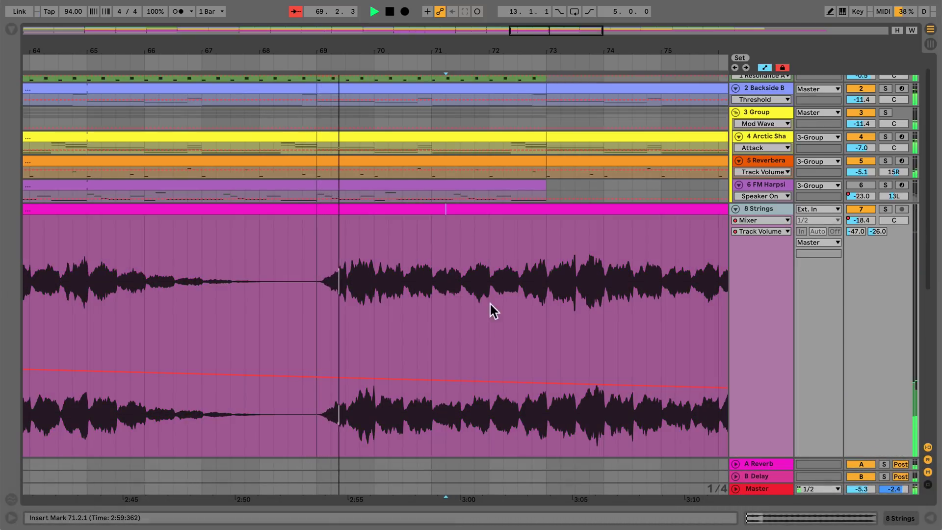
- Add a -15 dB breakpoint to the Strings volume envelope near bar 72
right_click(488, 378)
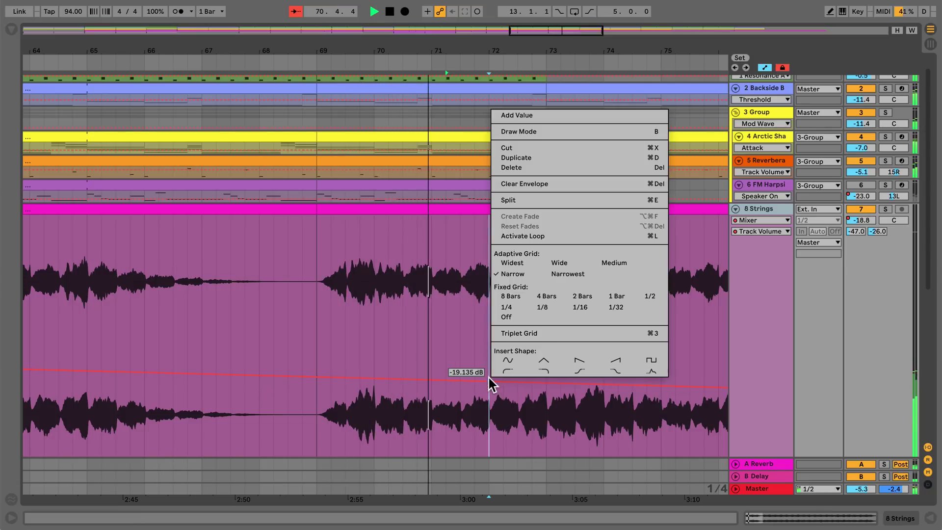
left_click(514, 115)
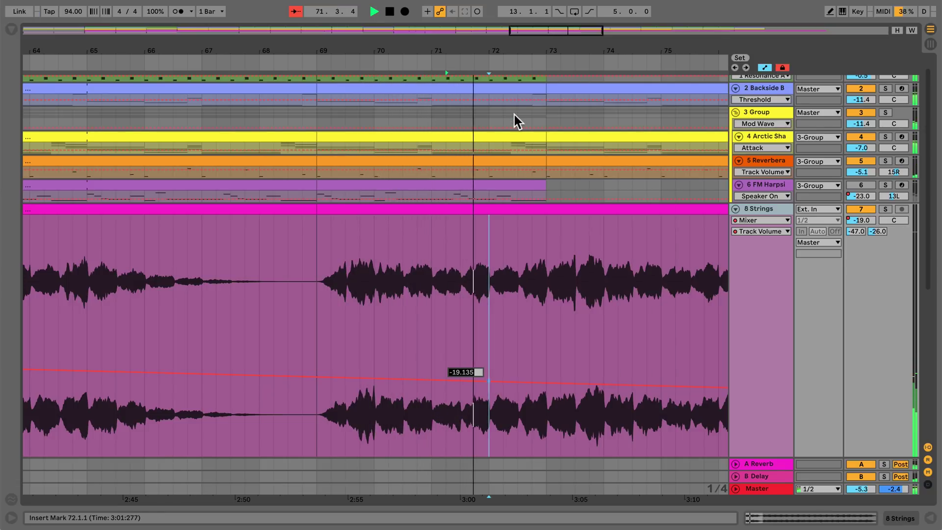
type("-15")
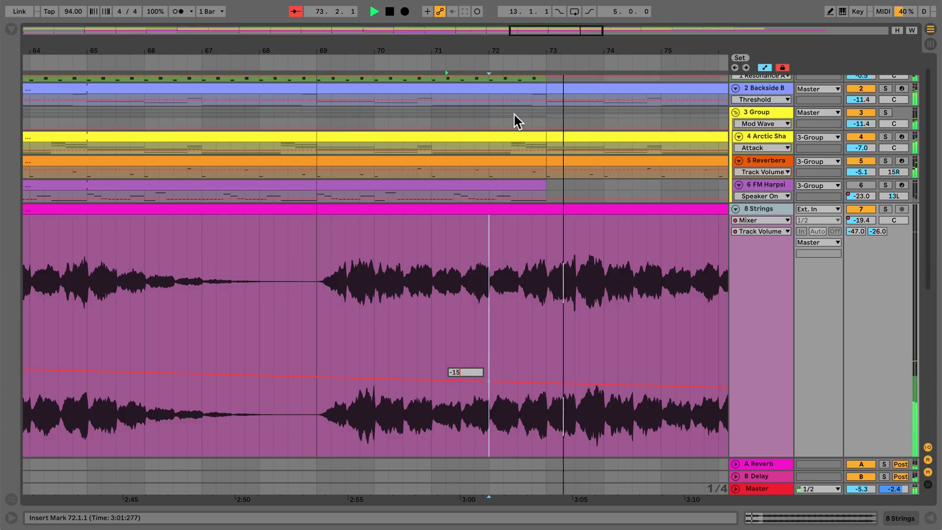
key("Return")
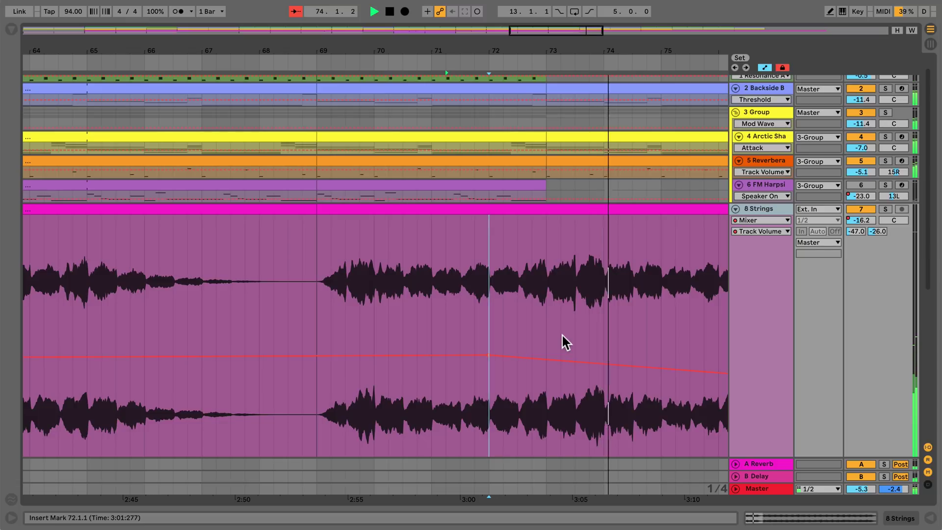
- Set the bar 81 volume breakpoint to -10 dB
scroll(562, 336, "right", 10)
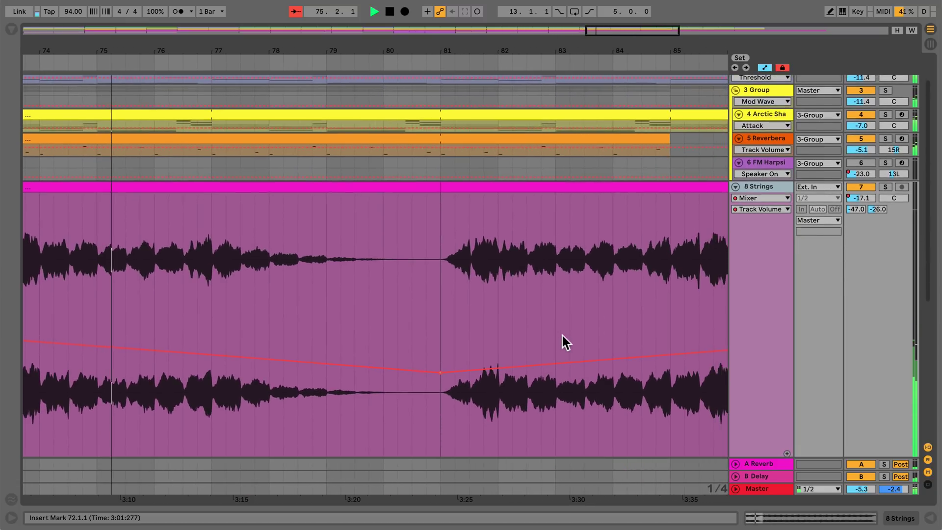
mouse_move(465, 368)
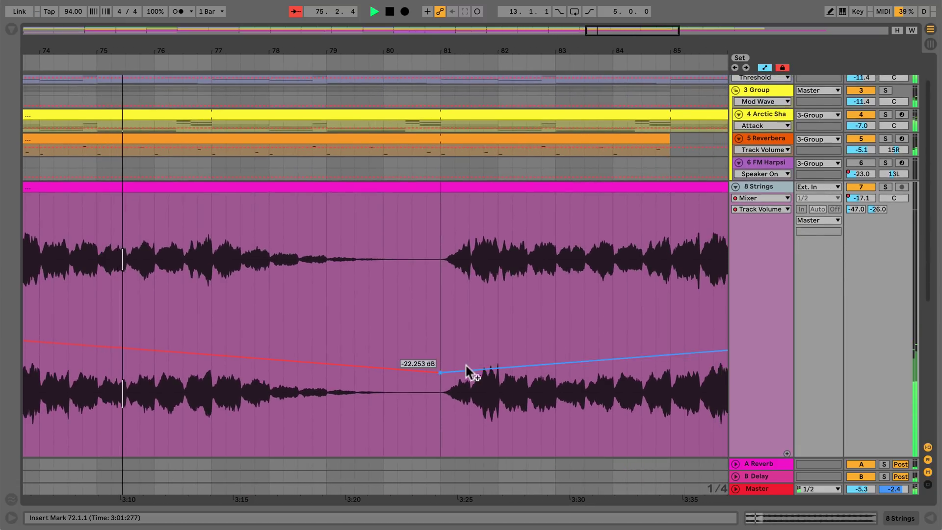
right_click(440, 373)
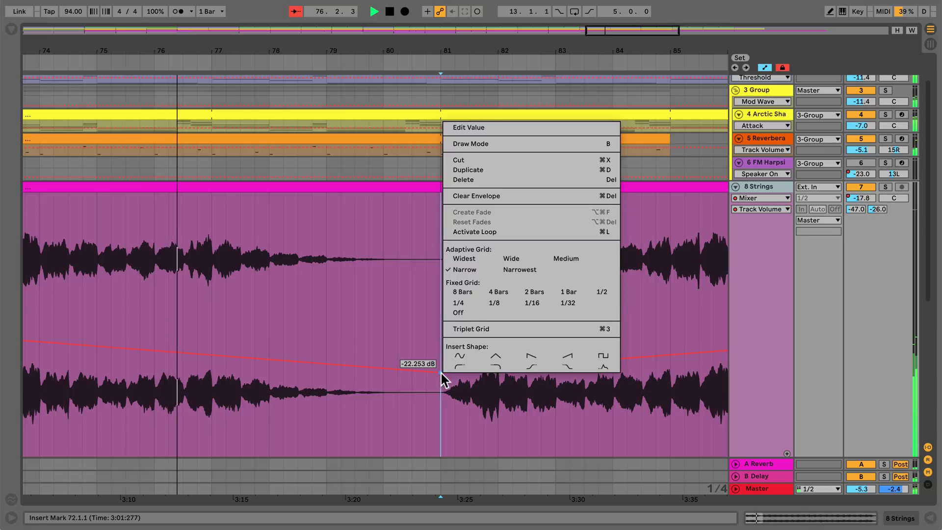
left_click(487, 127)
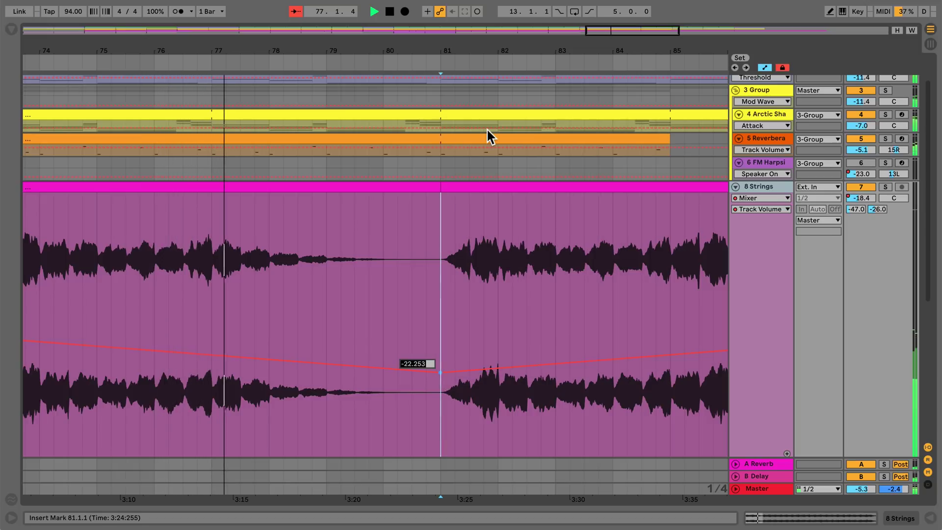
type("-10")
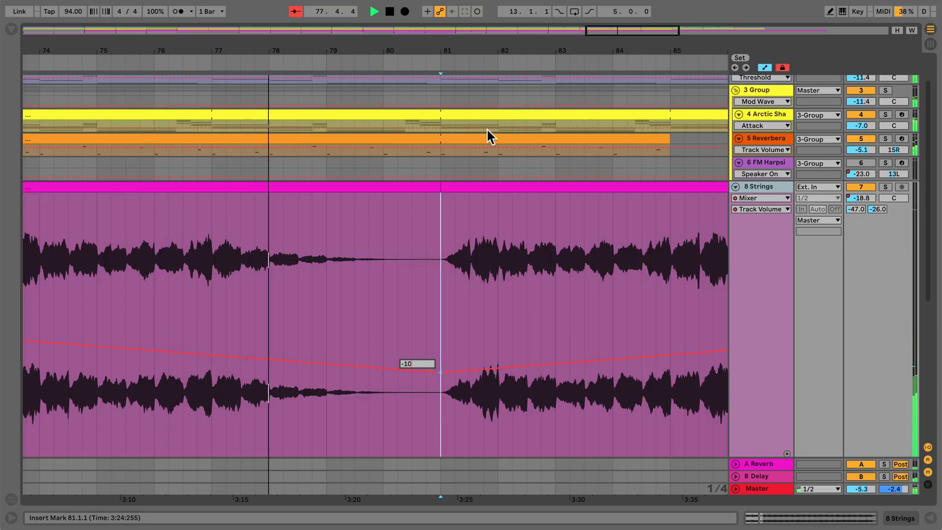
key("Return")
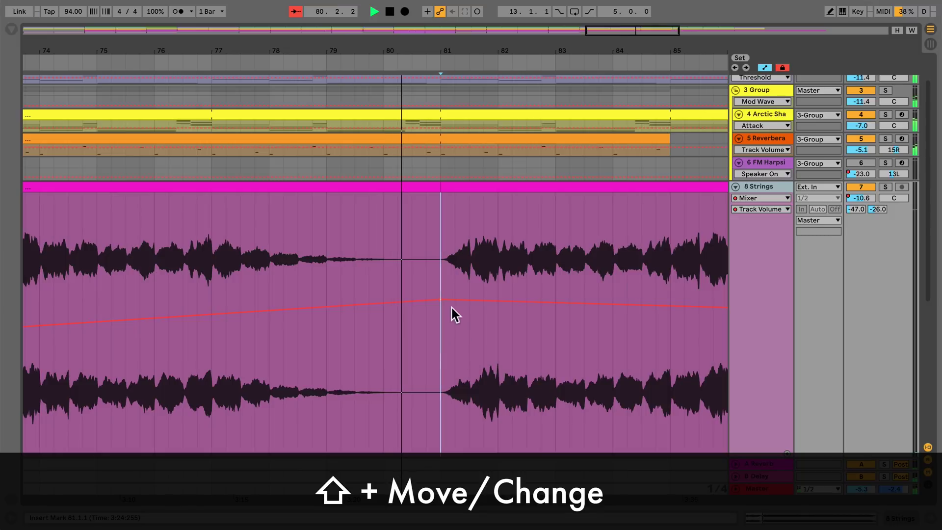
- Fine-tune the bar 81 breakpoint lower, then curve the ramp from bar 81 to 93
mouse_move(441, 301)
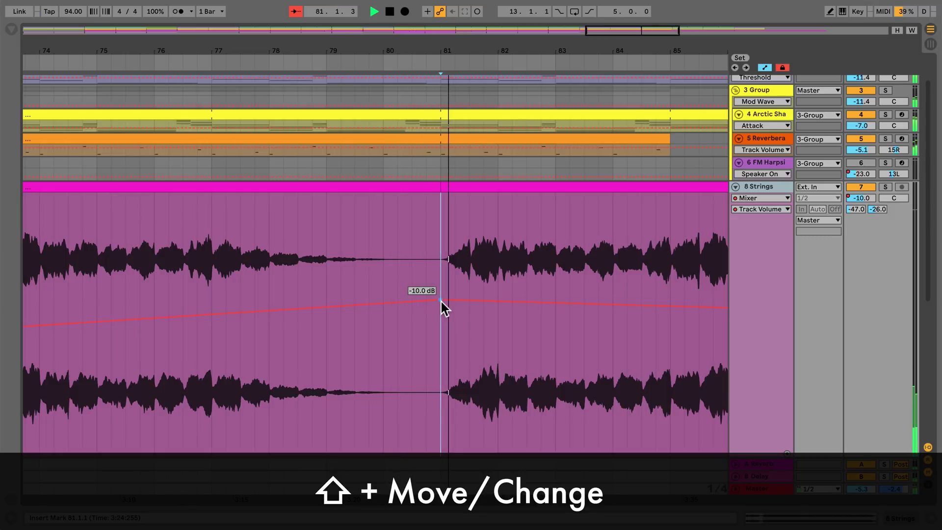
left_click_drag(440, 299, 440, 391)
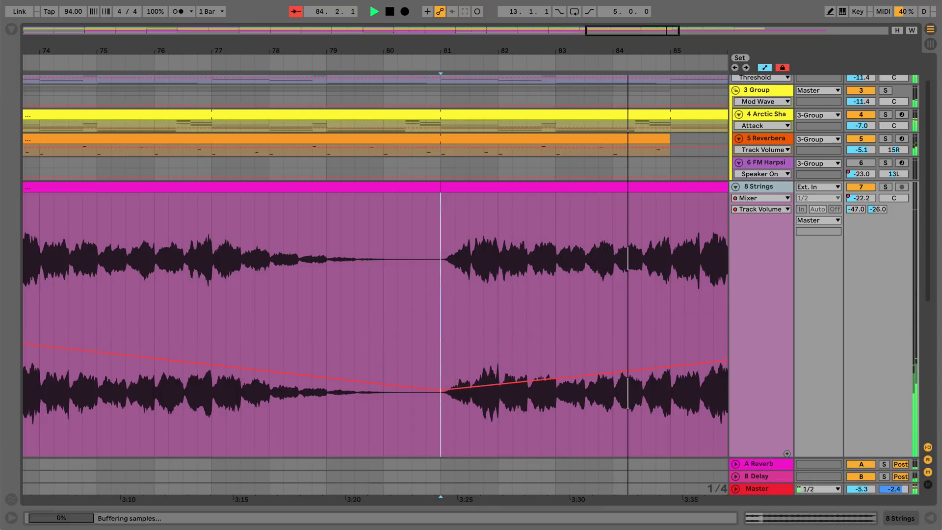
left_click_drag(447, 54, 447, 31)
left_click_drag(463, 358, 525, 359)
- Select bars 93–105 on the Strings track and insert a falling S-curve volume shape
scroll(541, 370, "right", 10)
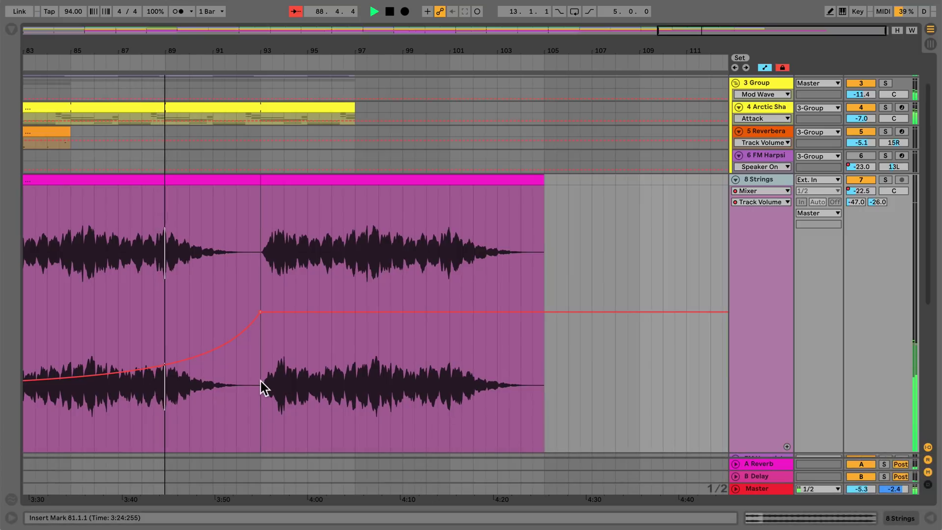
left_click_drag(260, 381, 538, 375)
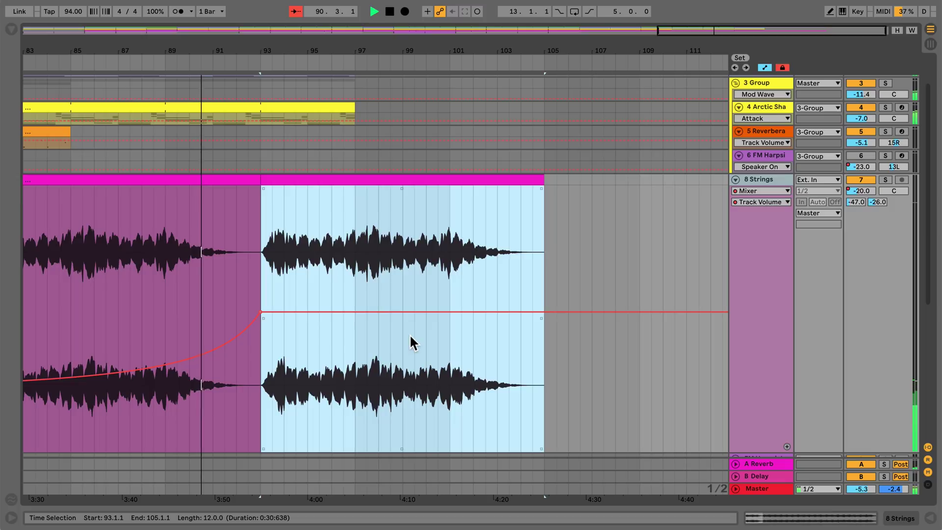
left_click(409, 335, "ctrl")
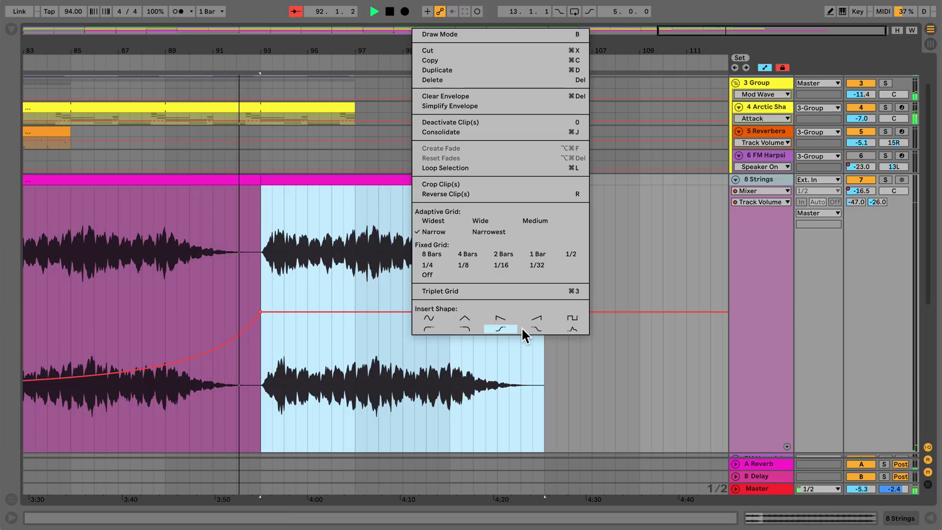
left_click(536, 328)
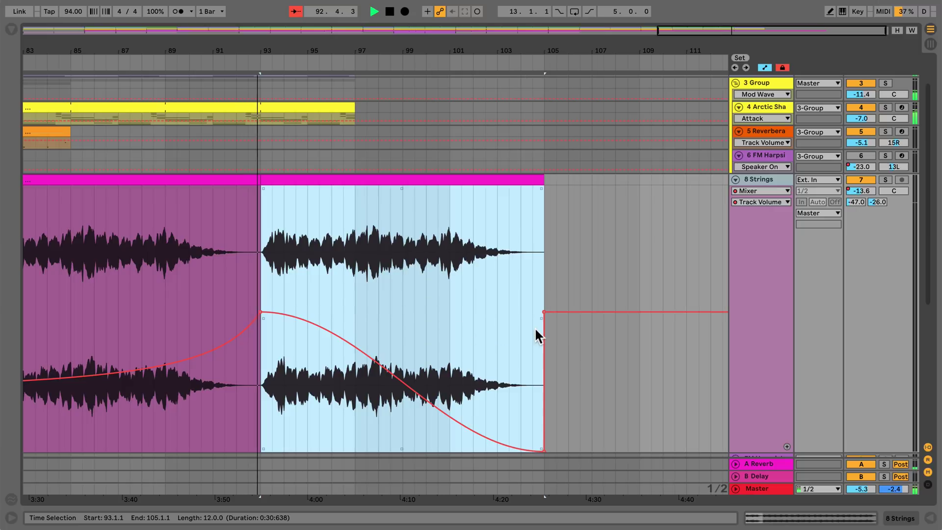